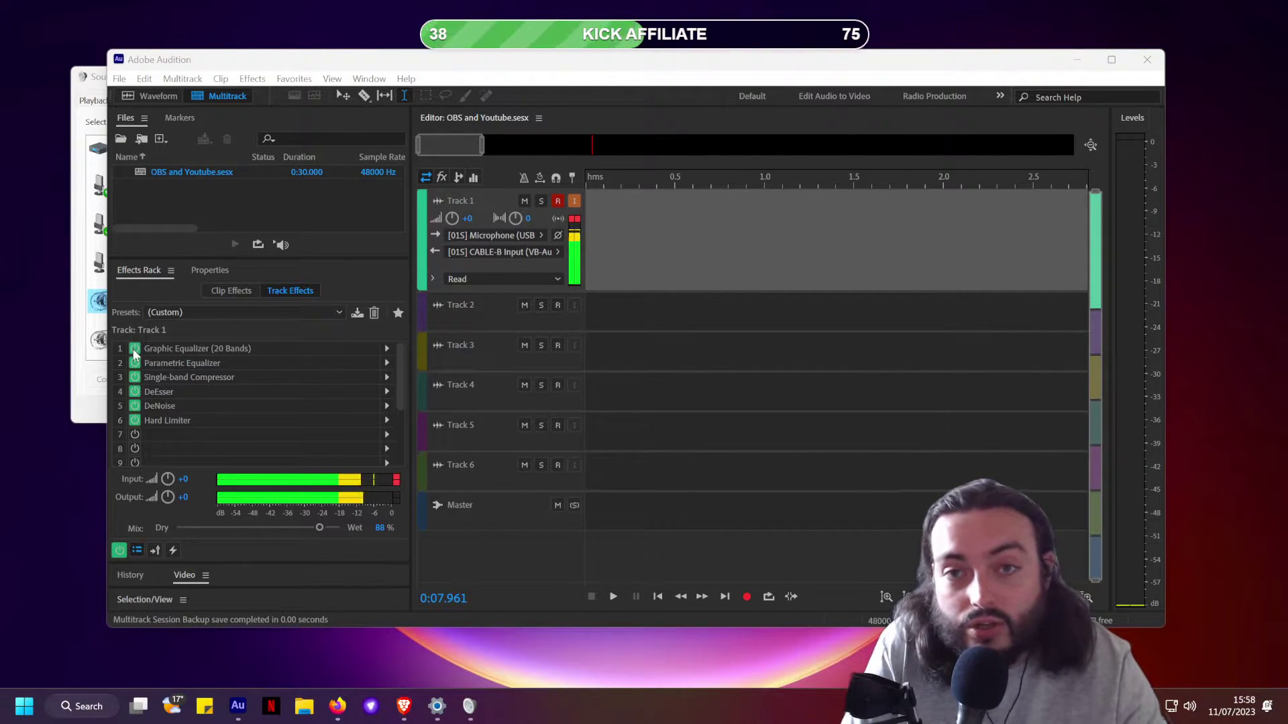
Bypass all six Track 1 effects, from Graphic Equalizer (20 Bands) through Hard Limiter
left_click(135, 349)
left_click(135, 363)
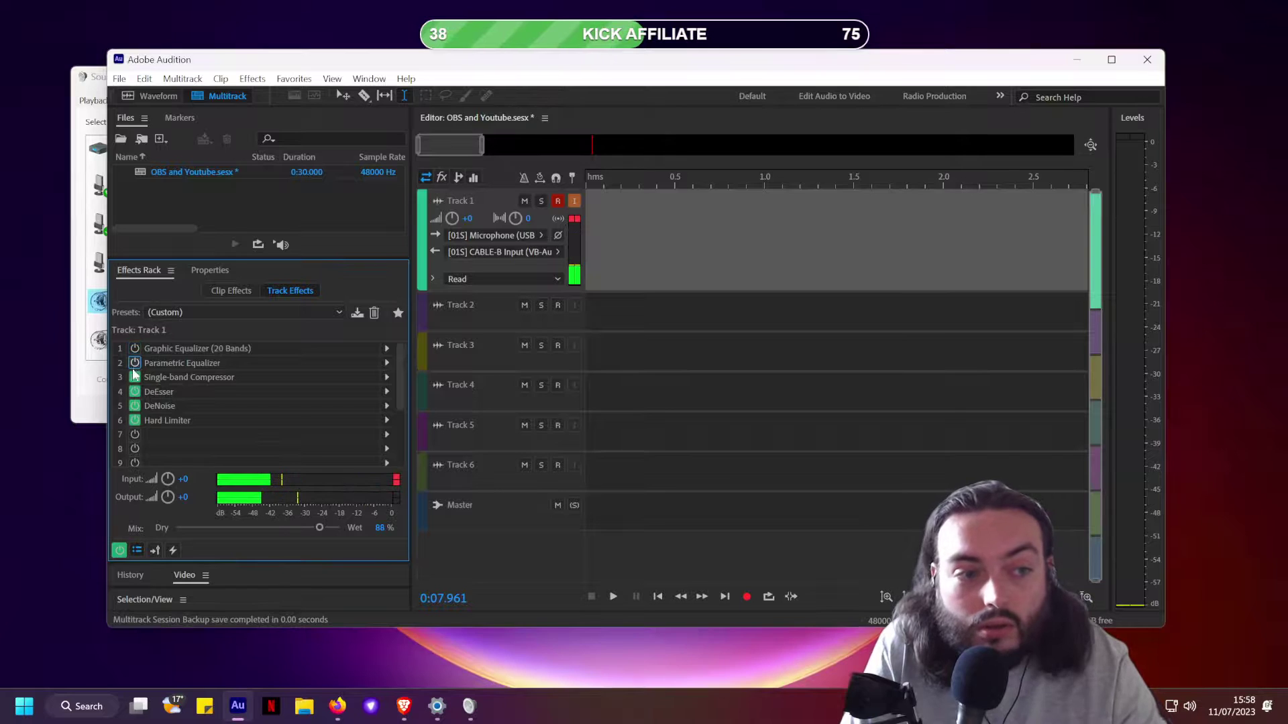
left_click(135, 377)
left_click(135, 392)
left_click(135, 406)
left_click(135, 421)
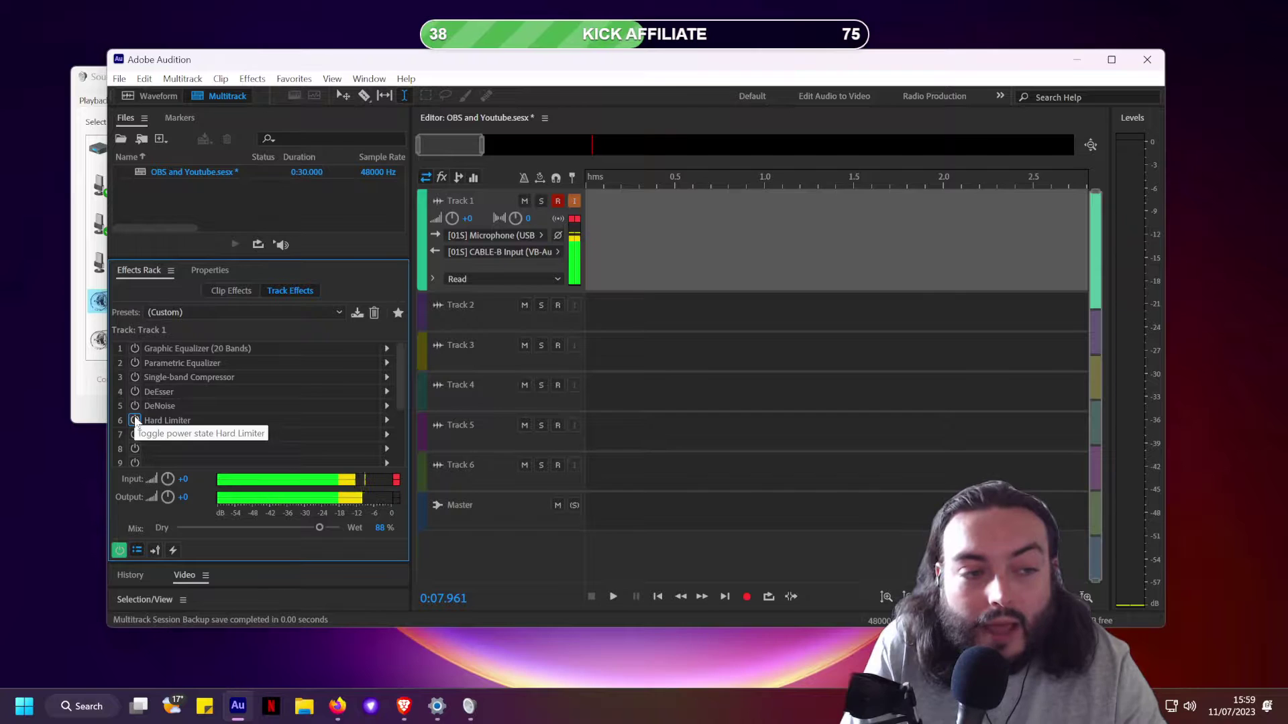
Re-enable all six Track 1 effects, from Hard Limiter back up to Graphic Equalizer
left_click(135, 420)
left_click(135, 406)
left_click(135, 392)
left_click(135, 377)
left_click(135, 363)
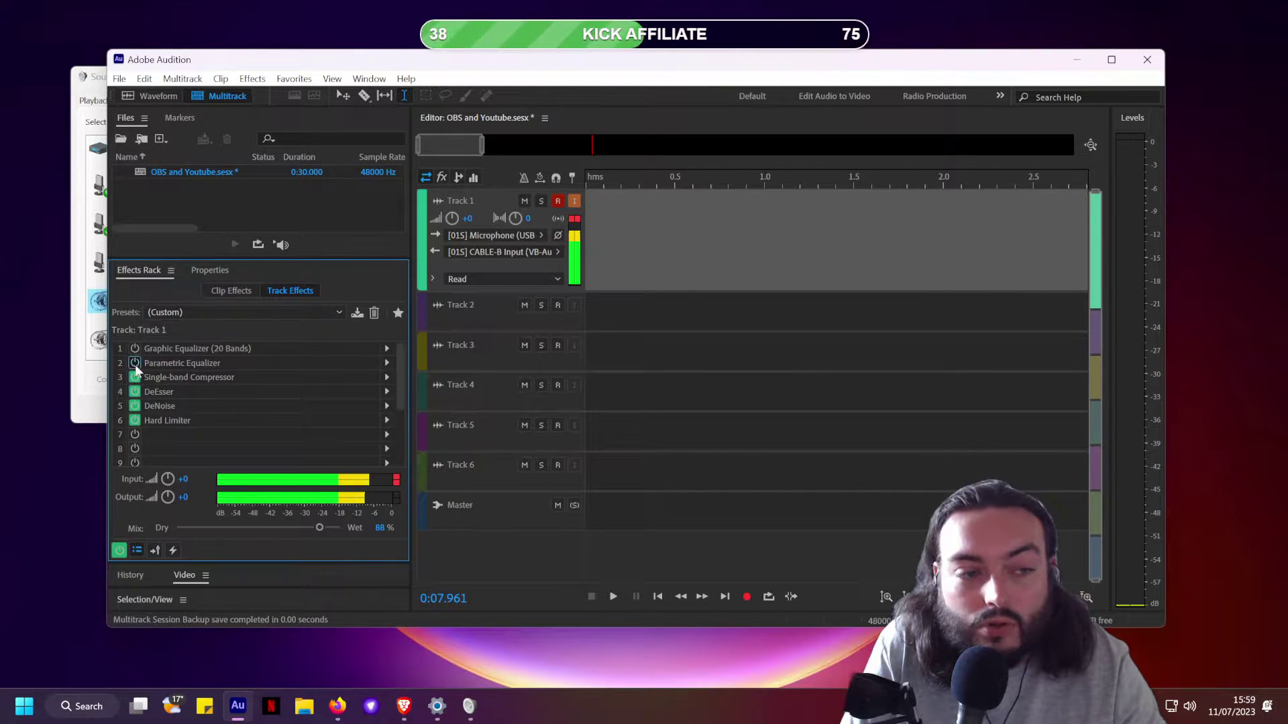
left_click(135, 348)
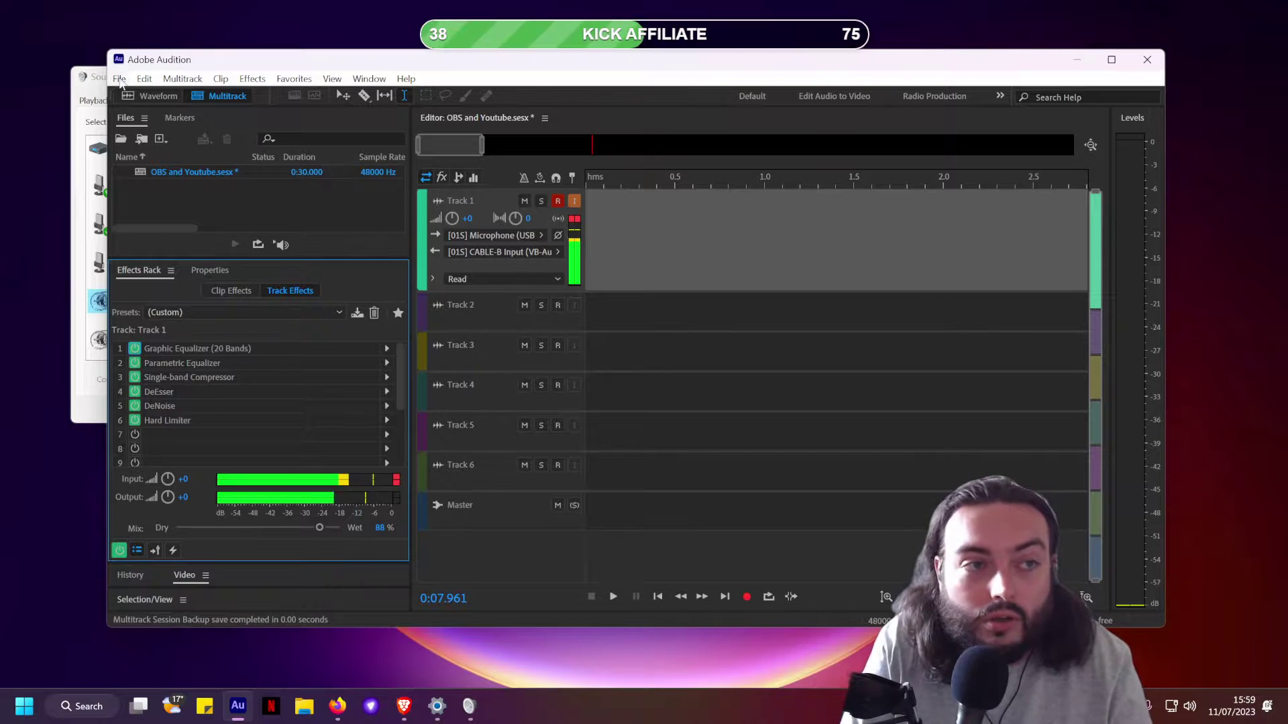
Switch Audition to a different workspace layout and maximise the window
left_click(120, 78)
mouse_move(137, 101)
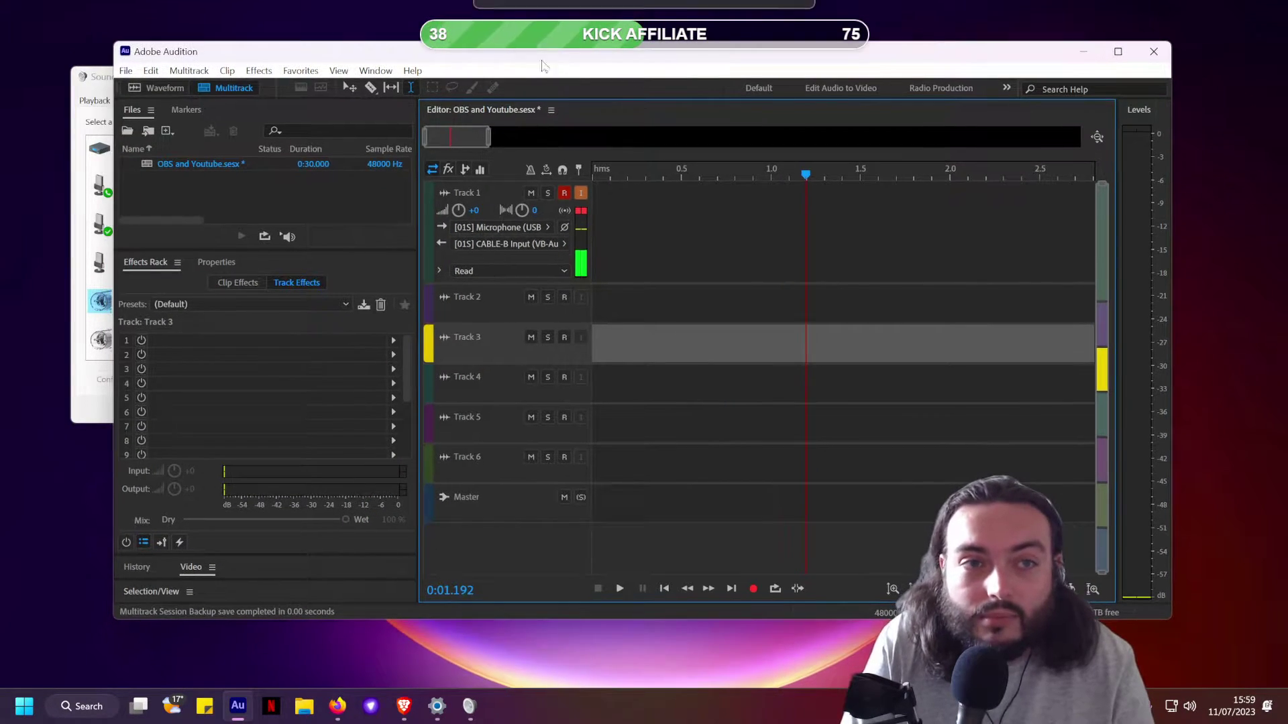
left_click(387, 74)
mouse_move(416, 89)
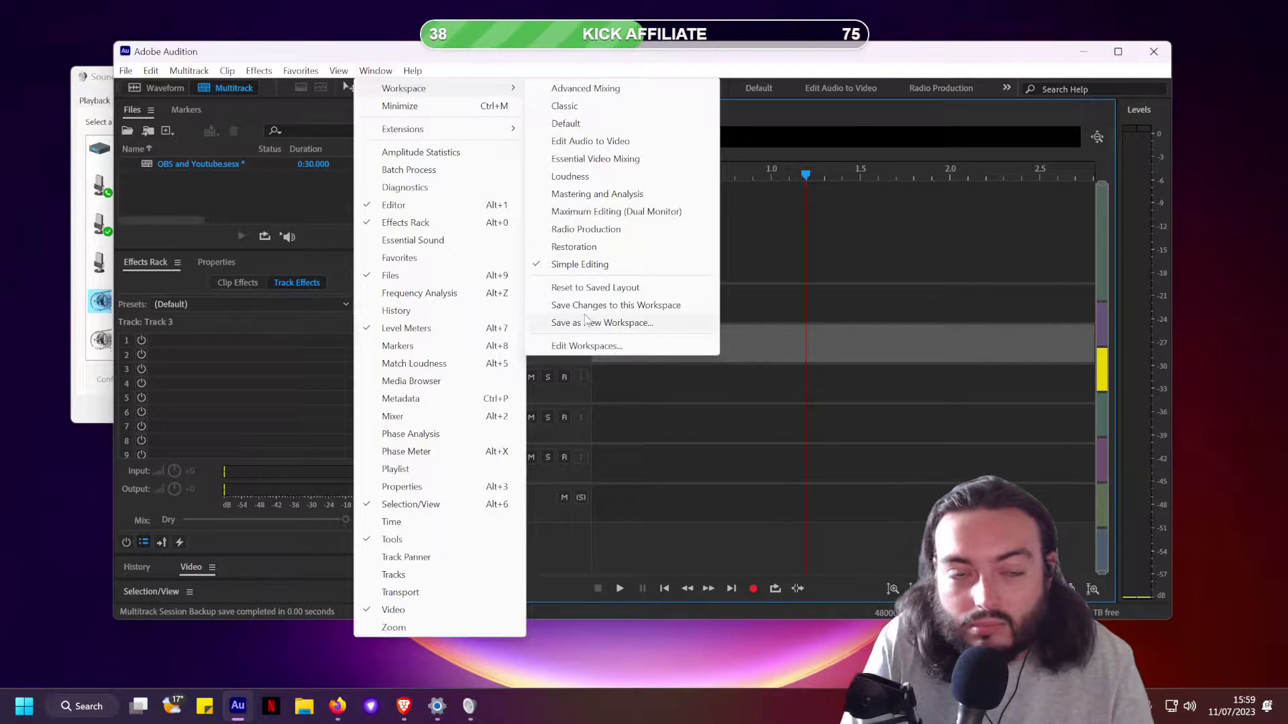
left_click(562, 225)
double_click(900, 55)
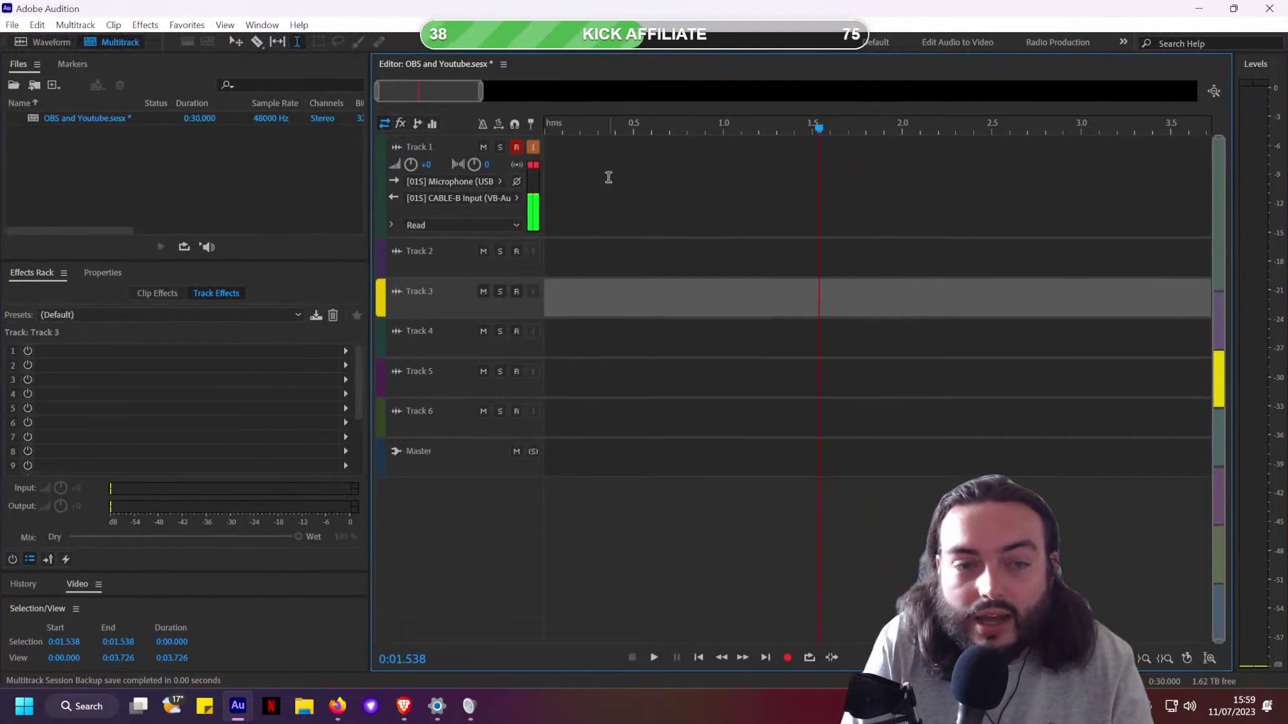
Bring up the General page of Audition's Preferences
left_click(37, 25)
mouse_move(201, 593)
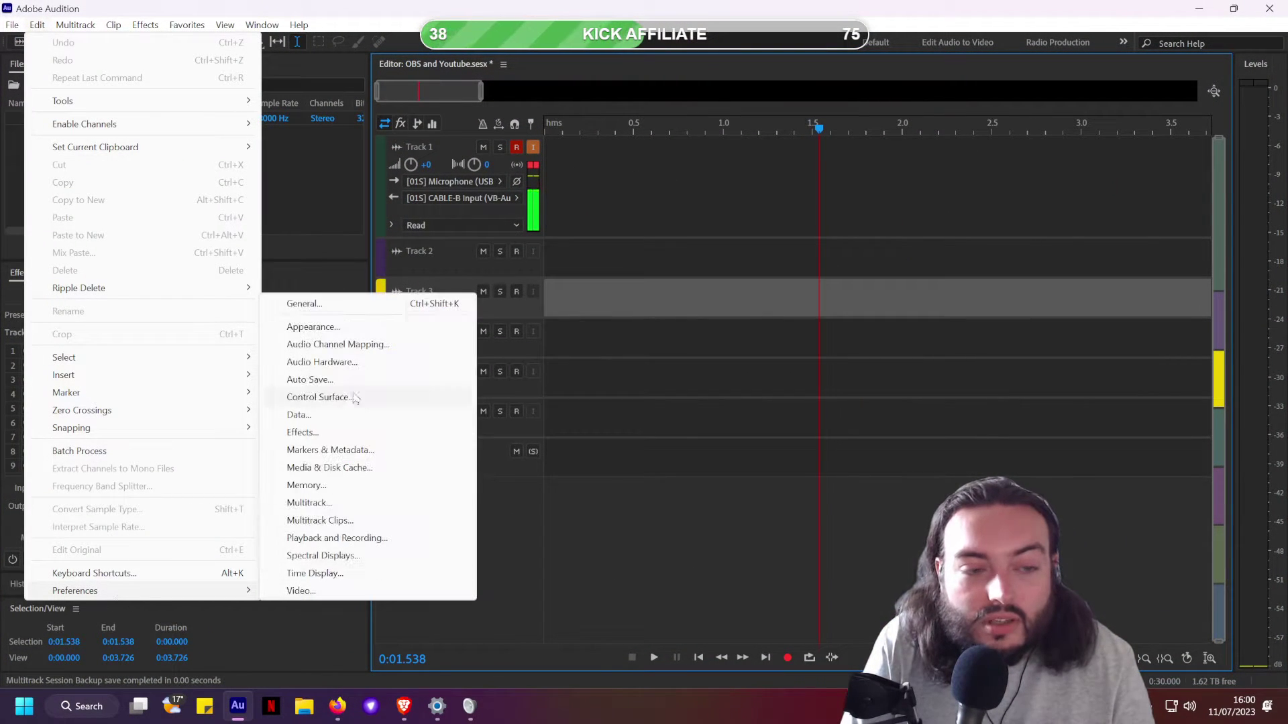
left_click(325, 305)
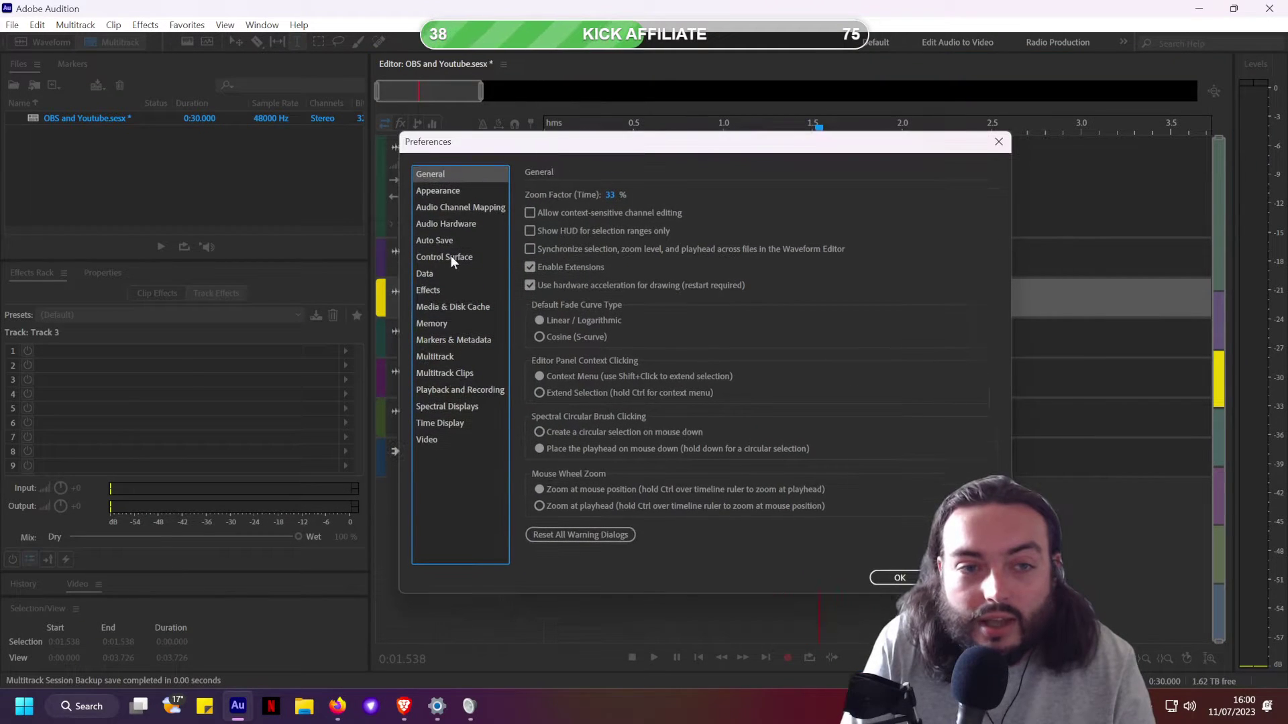
View Audio Hardware preferences (USB Audio CODEC in, CABLE-B Input out), then open Windows sound settings
left_click(449, 209)
left_click(447, 227)
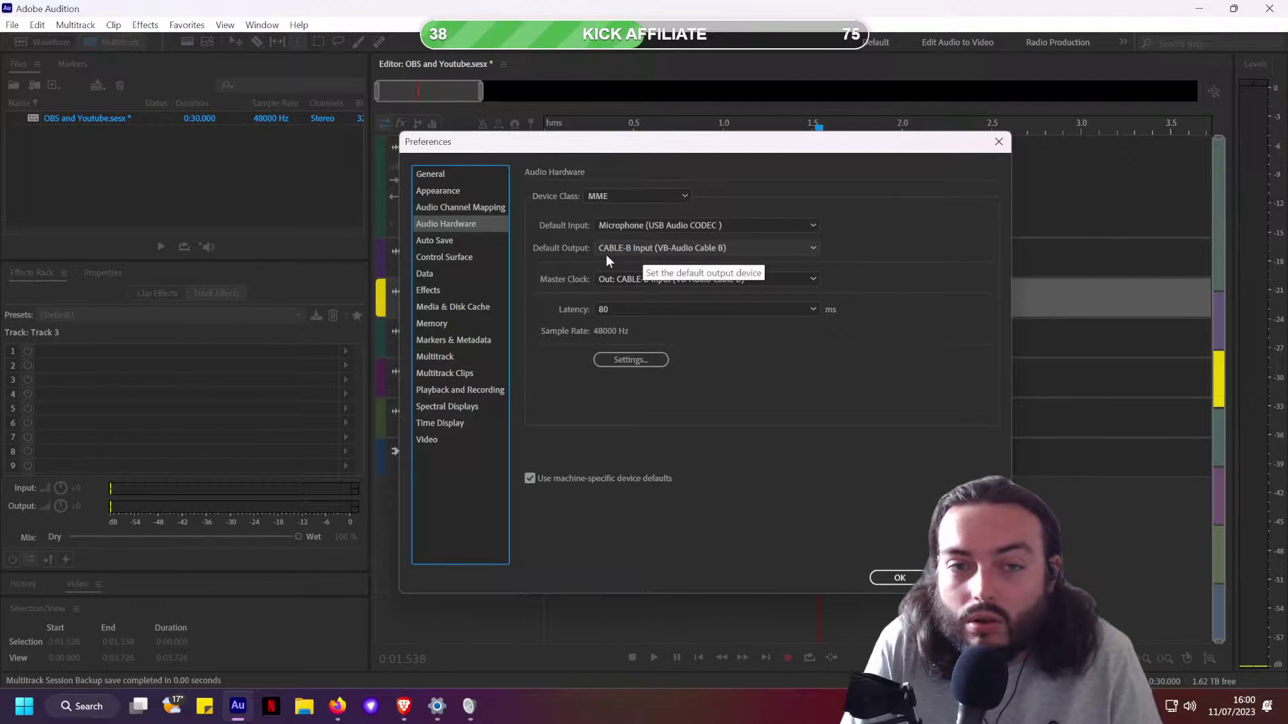
left_click(436, 705)
left_click(469, 705)
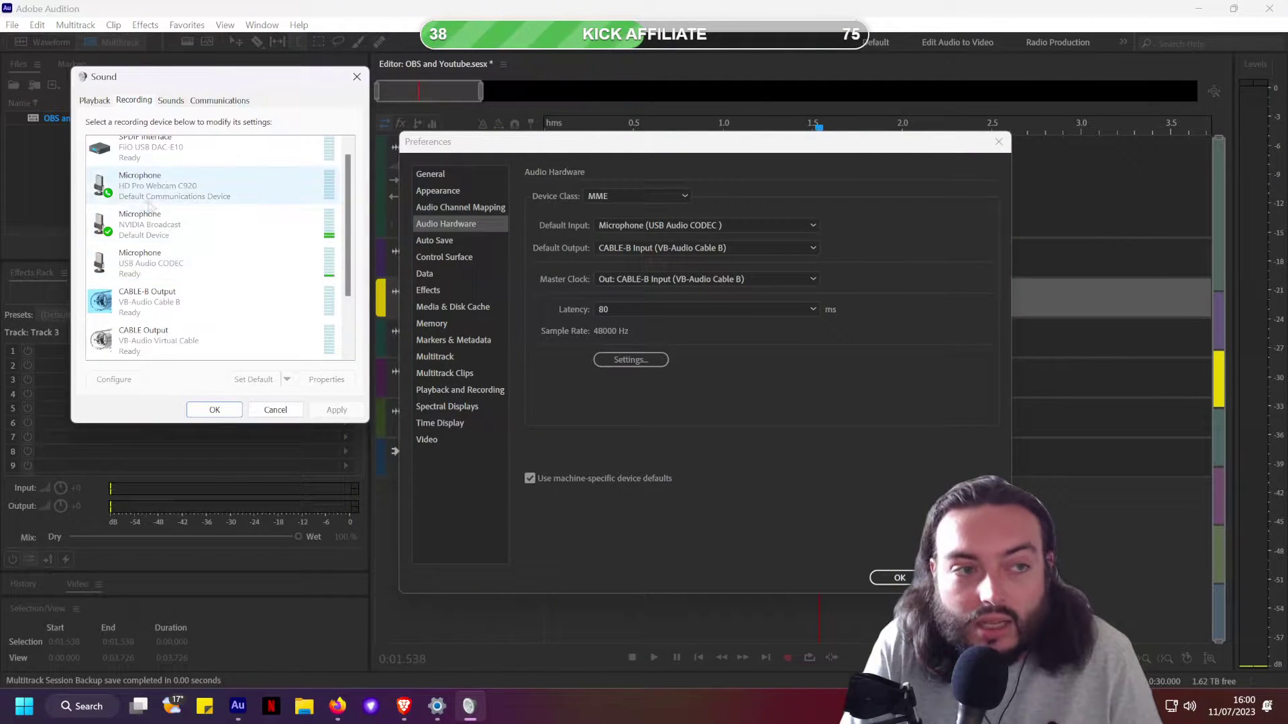
left_click(95, 100)
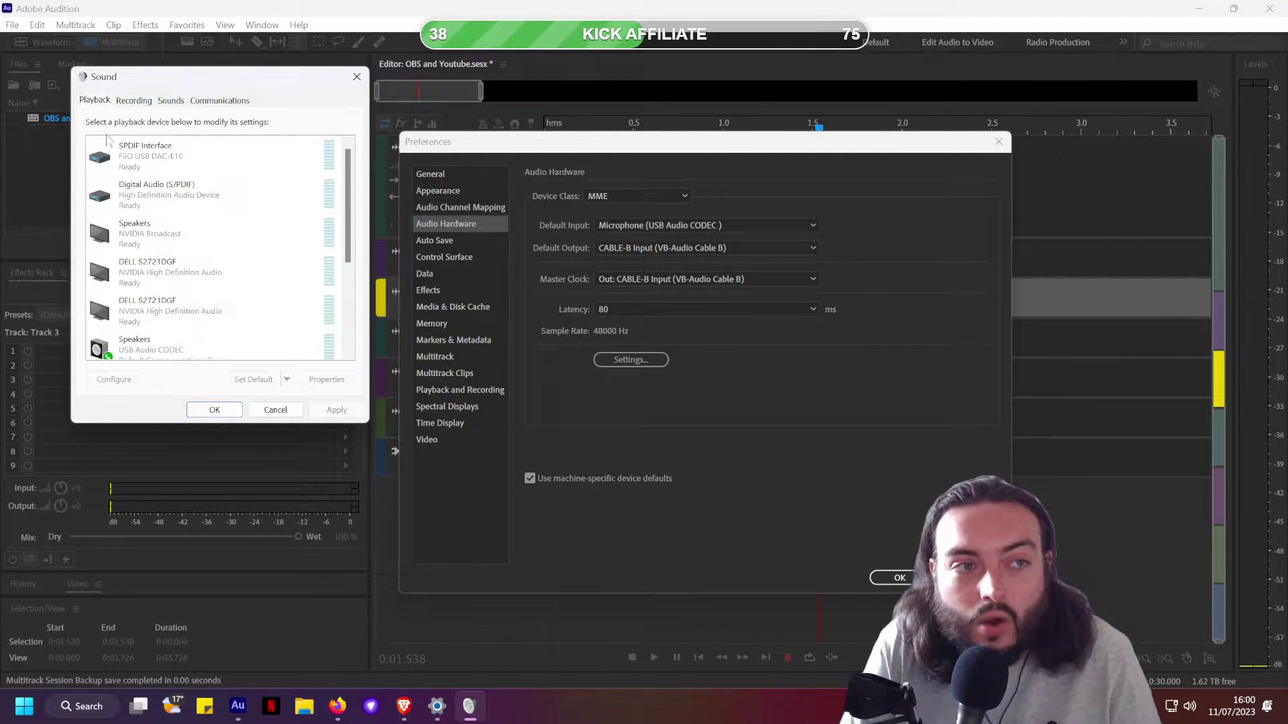
scroll(148, 305, "down", 2)
scroll(148, 306, "down", 3)
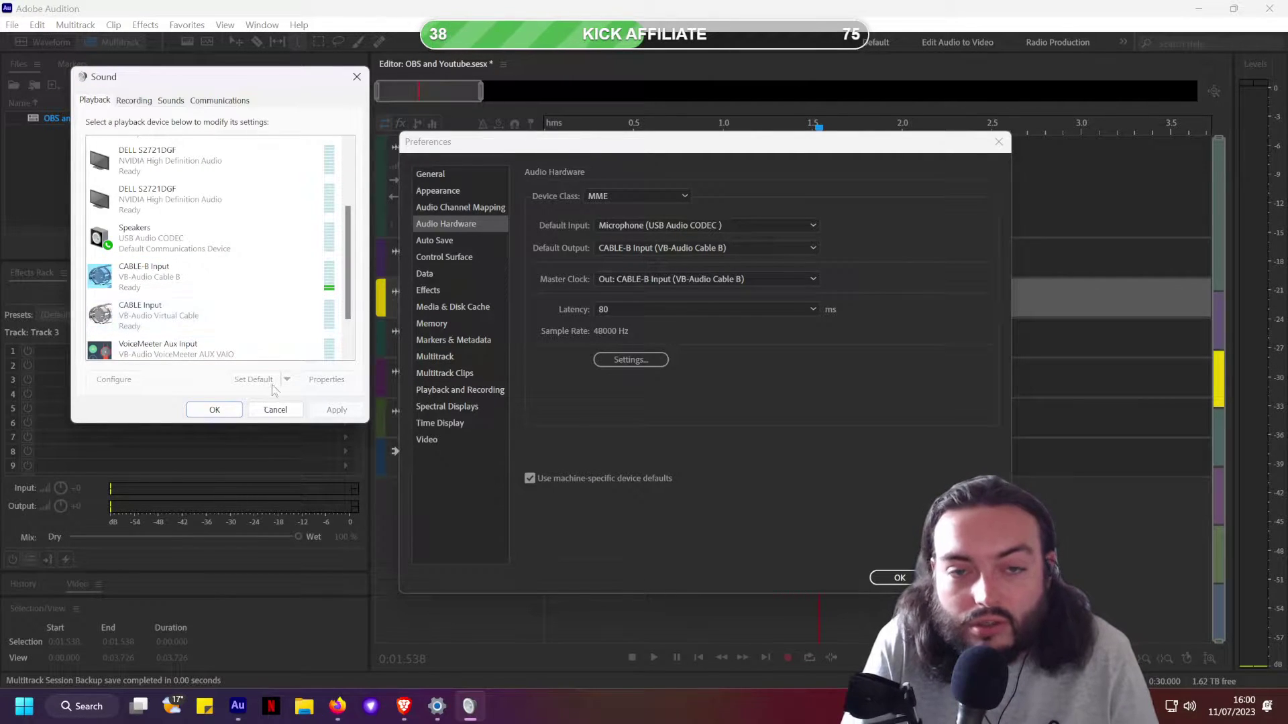
left_click(275, 410)
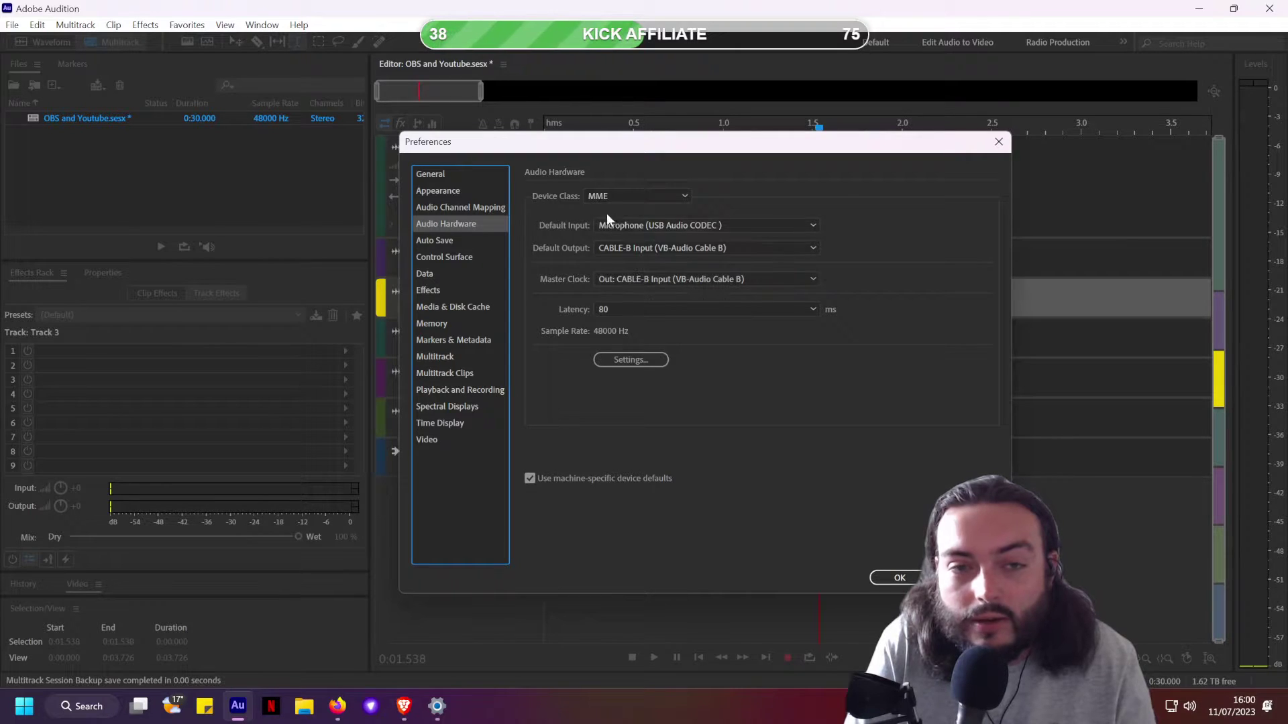
Keep MME as the device class and close Preferences
left_click(640, 198)
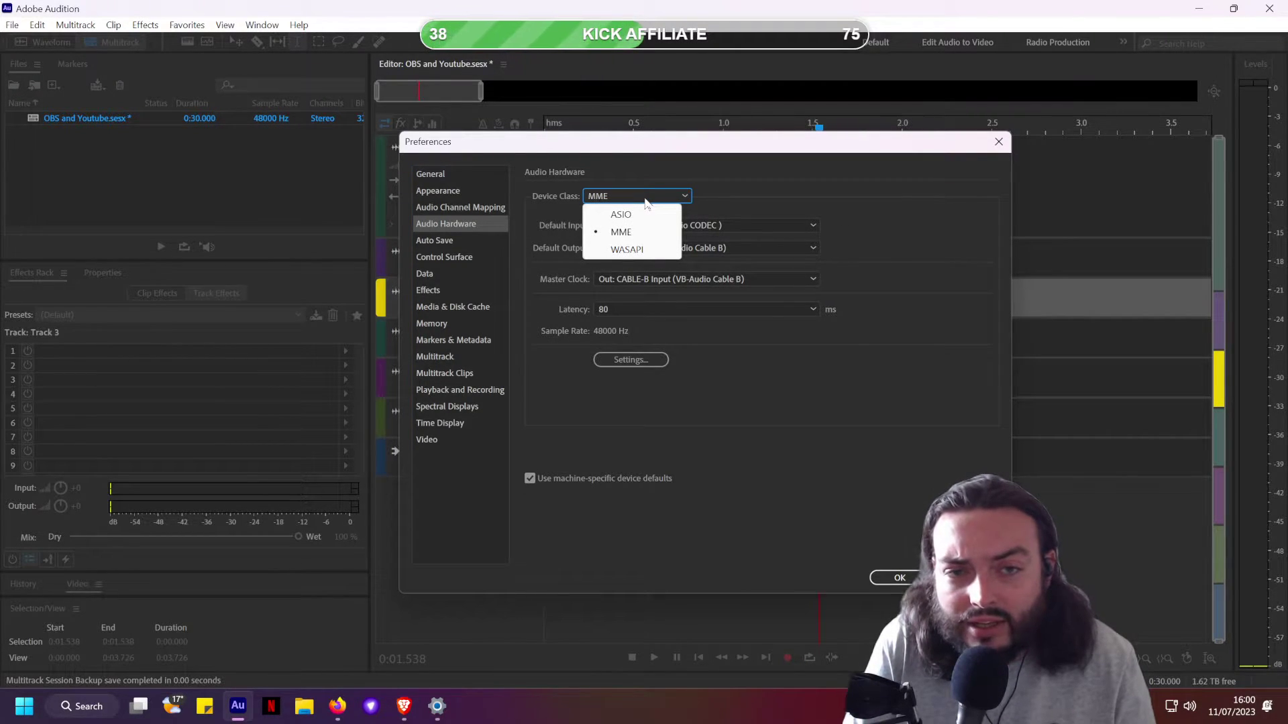
left_click(634, 232)
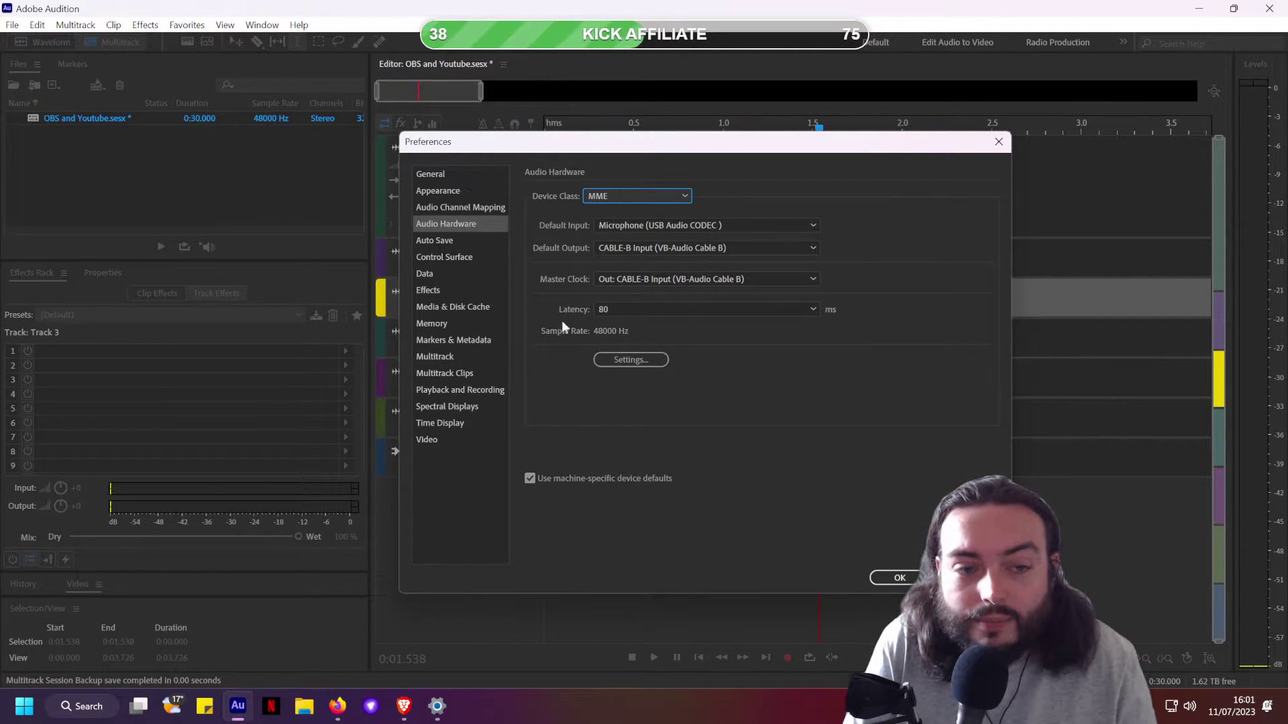
key("Return")
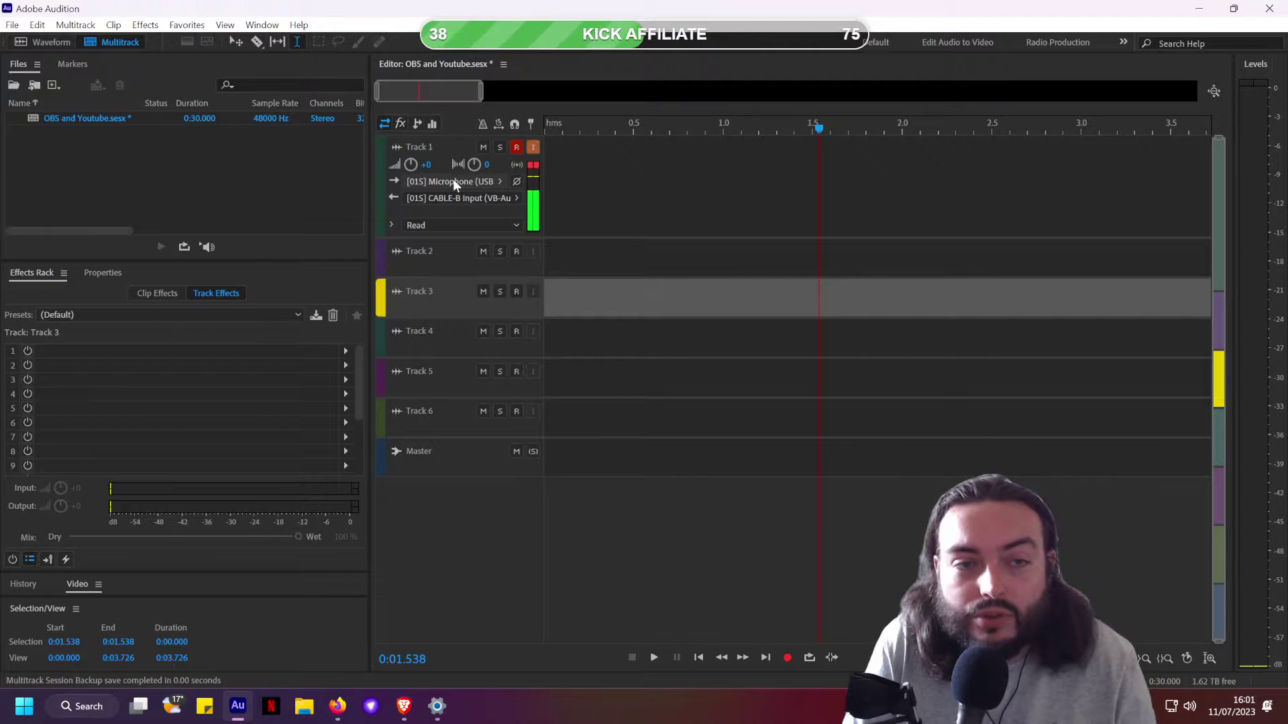
Check Track 1's input source and output destination menus without changing them
left_click(453, 179)
left_click(648, 187)
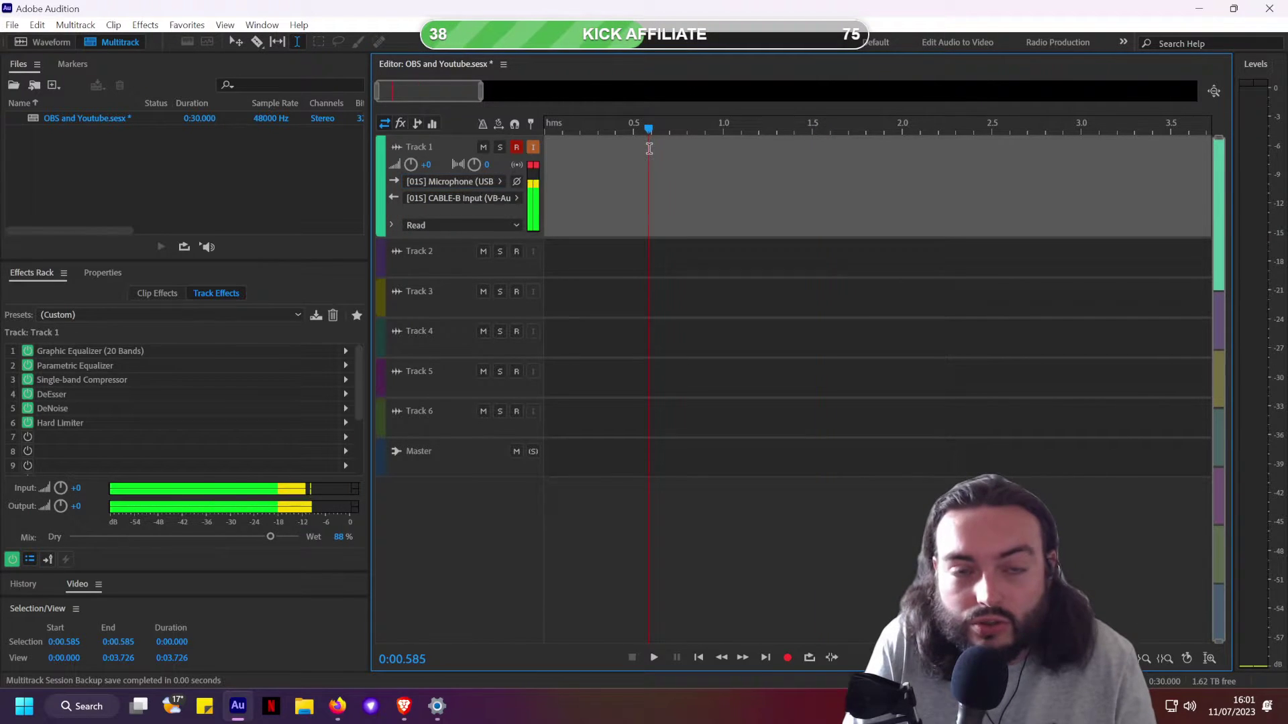
left_click(477, 181)
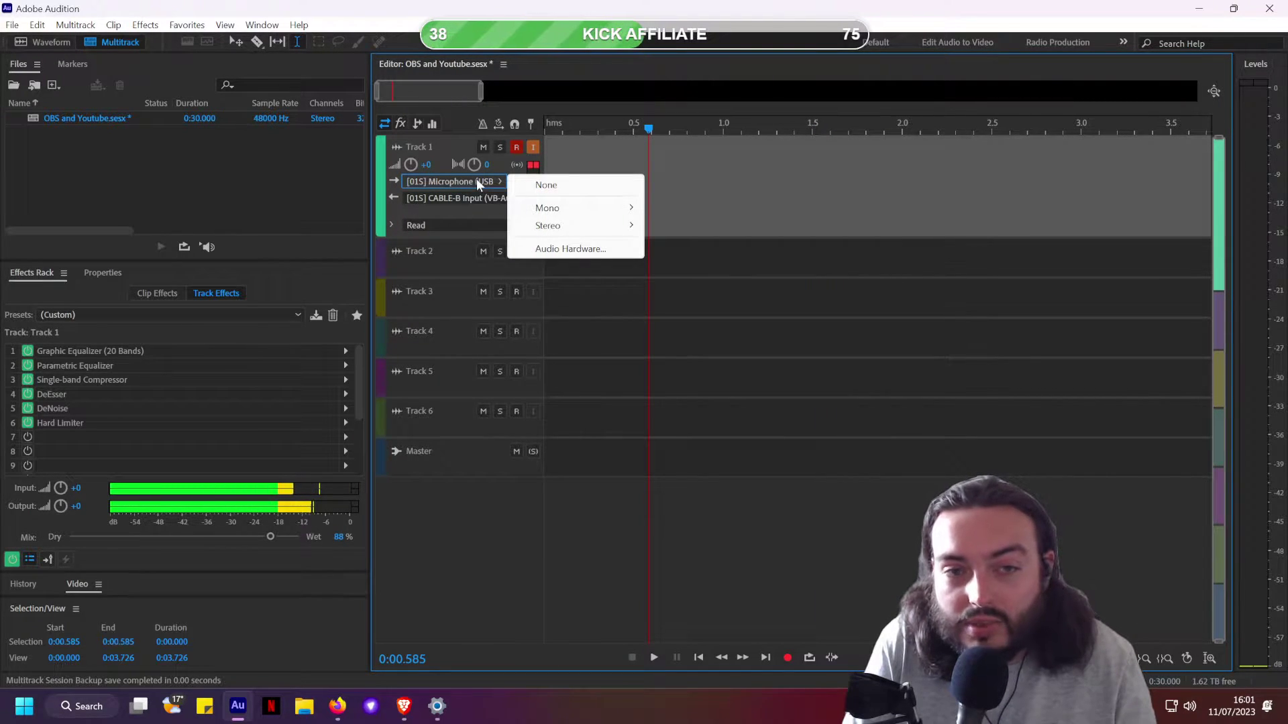
left_click(695, 148)
left_click(453, 198)
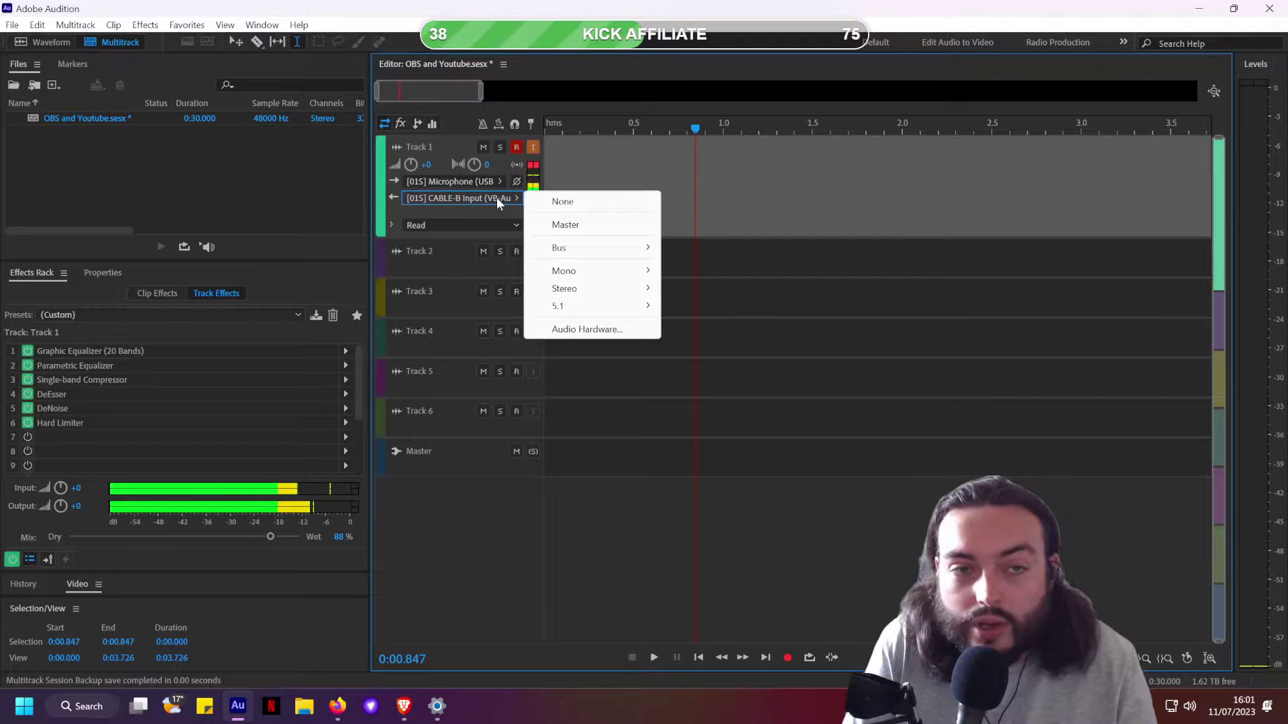
left_click(608, 170)
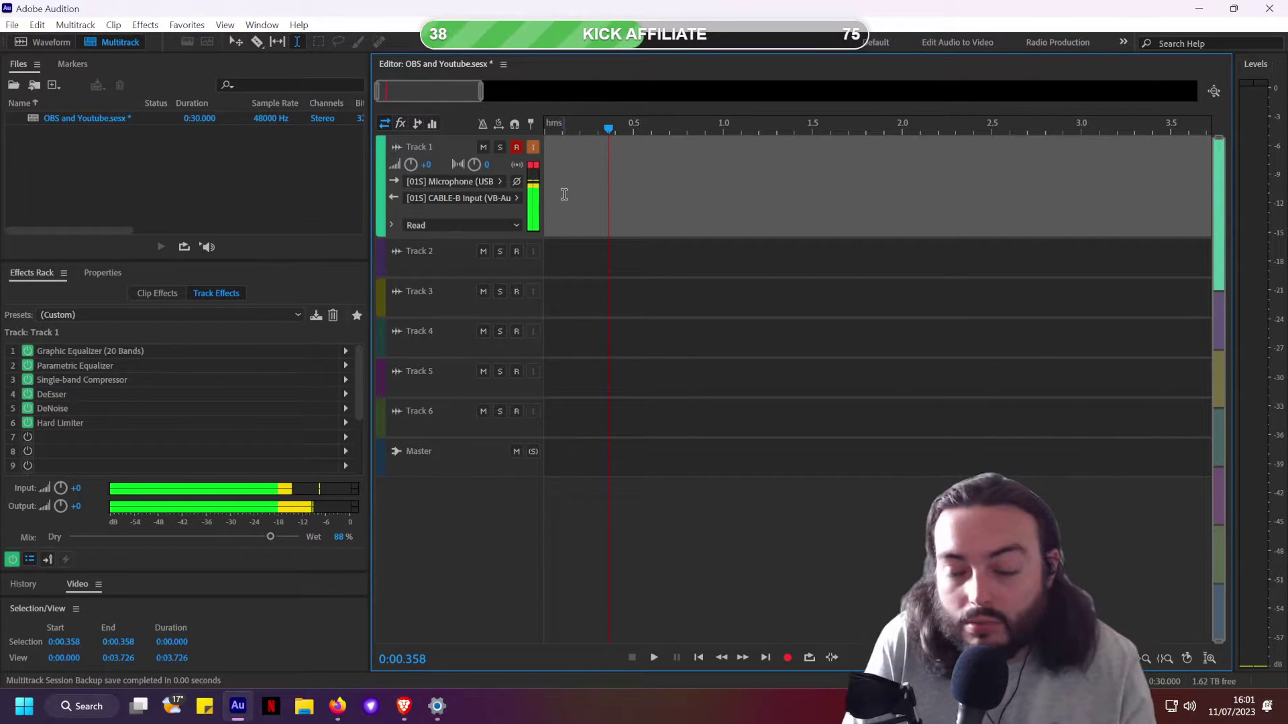
Bring up the VoiceMeeter Banana mixer from the system tray and place it over Audition's left side
left_click(1140, 706)
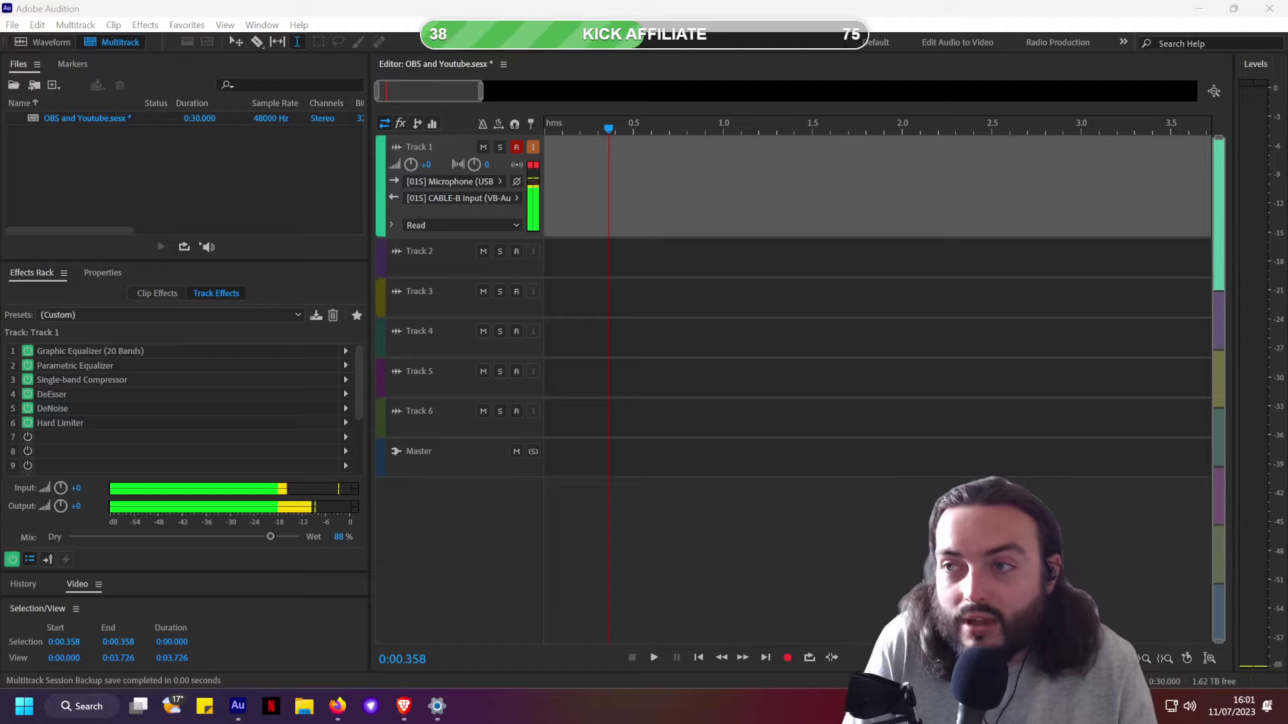
left_click(1130, 630)
left_click_drag(1284, 147, 330, 110)
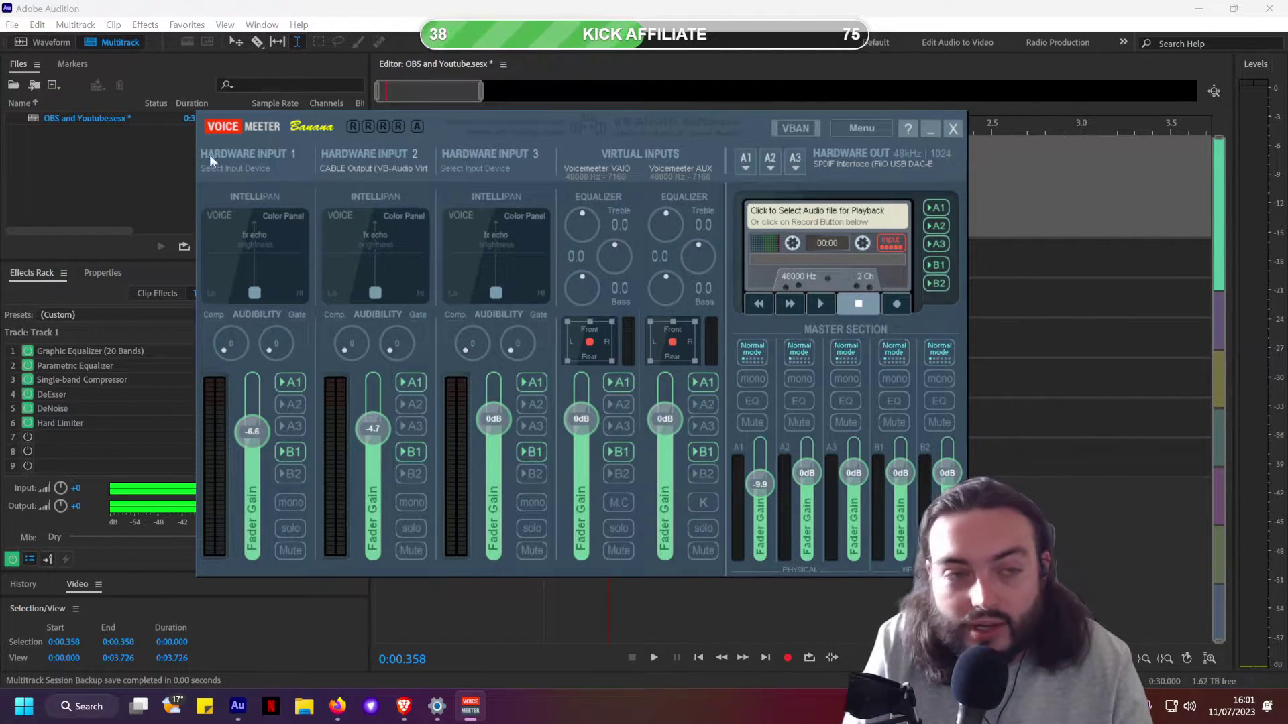
Check VoiceMeeter's Hardware Input 1 device list without assigning one, then bring Audition back in front
left_click(244, 167)
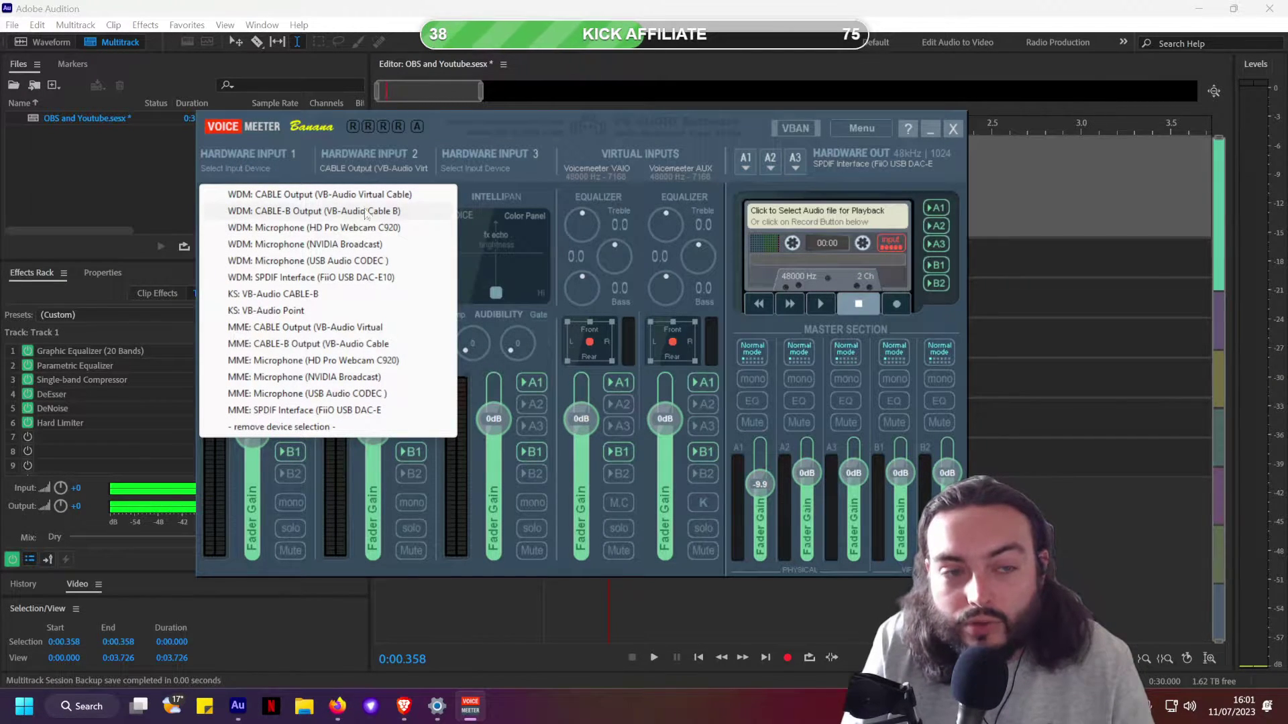
left_click(341, 212)
key("alt+Tab")
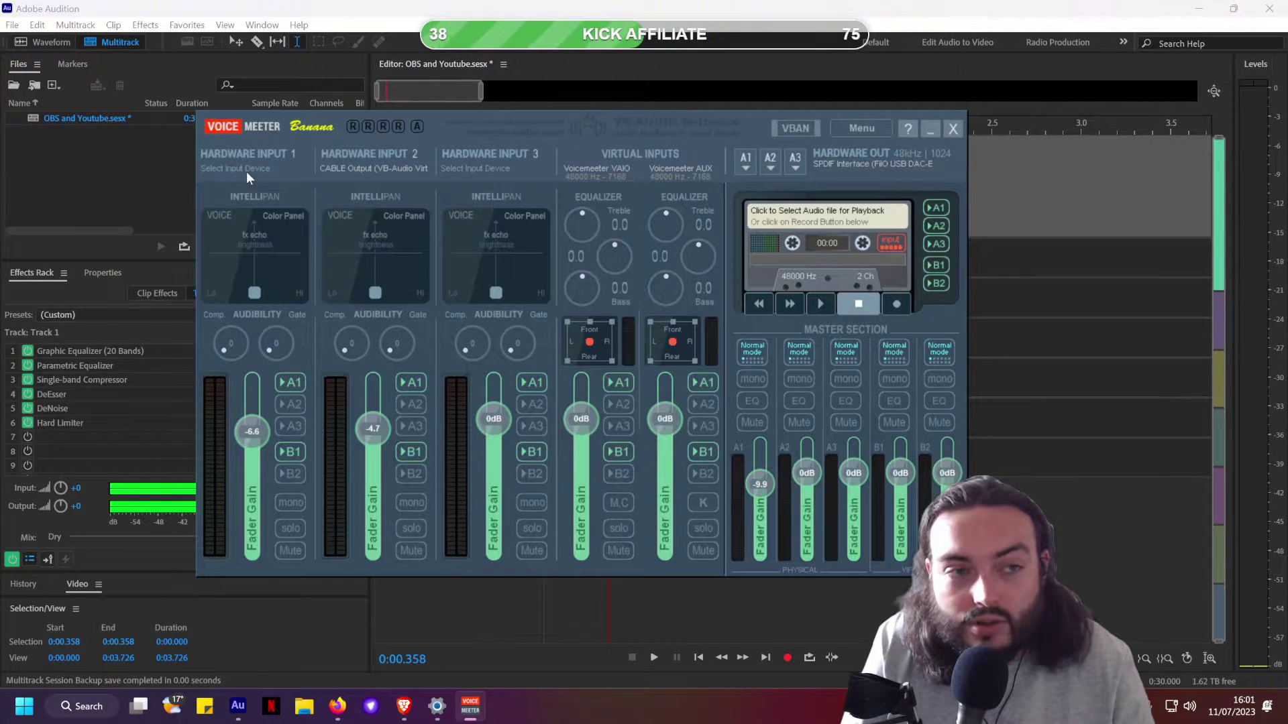
left_click(247, 173)
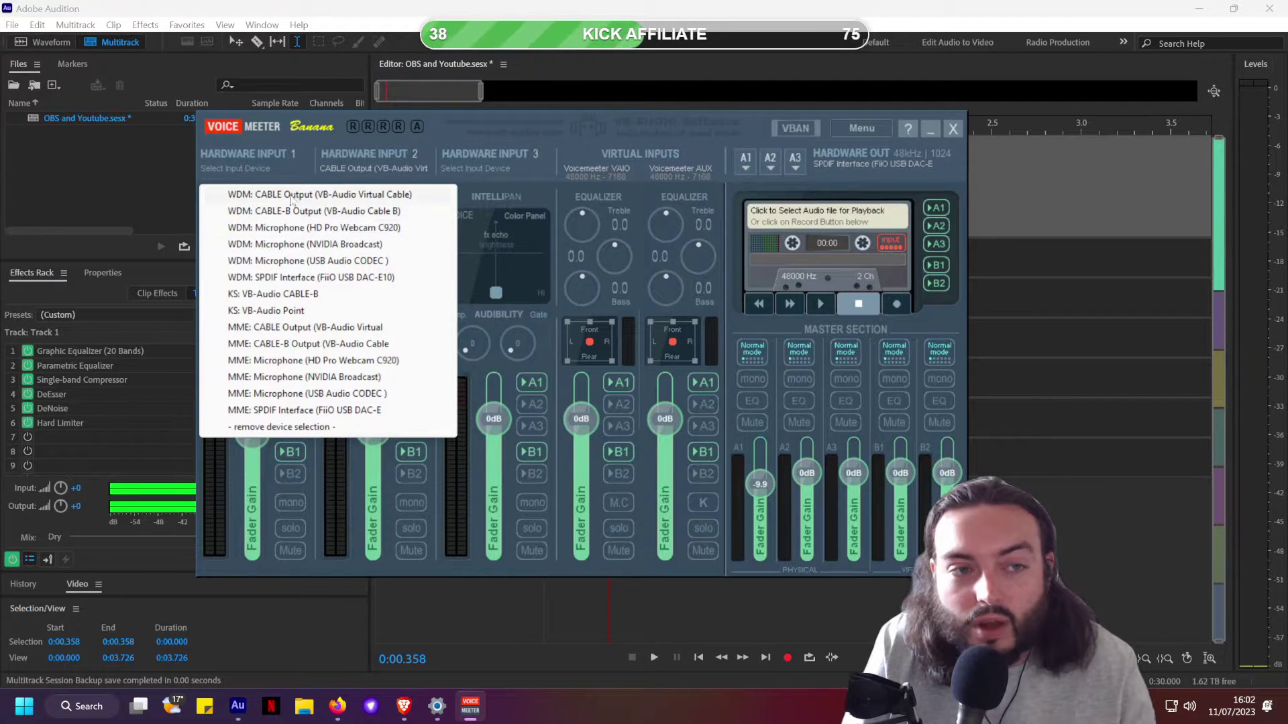
left_click(156, 171)
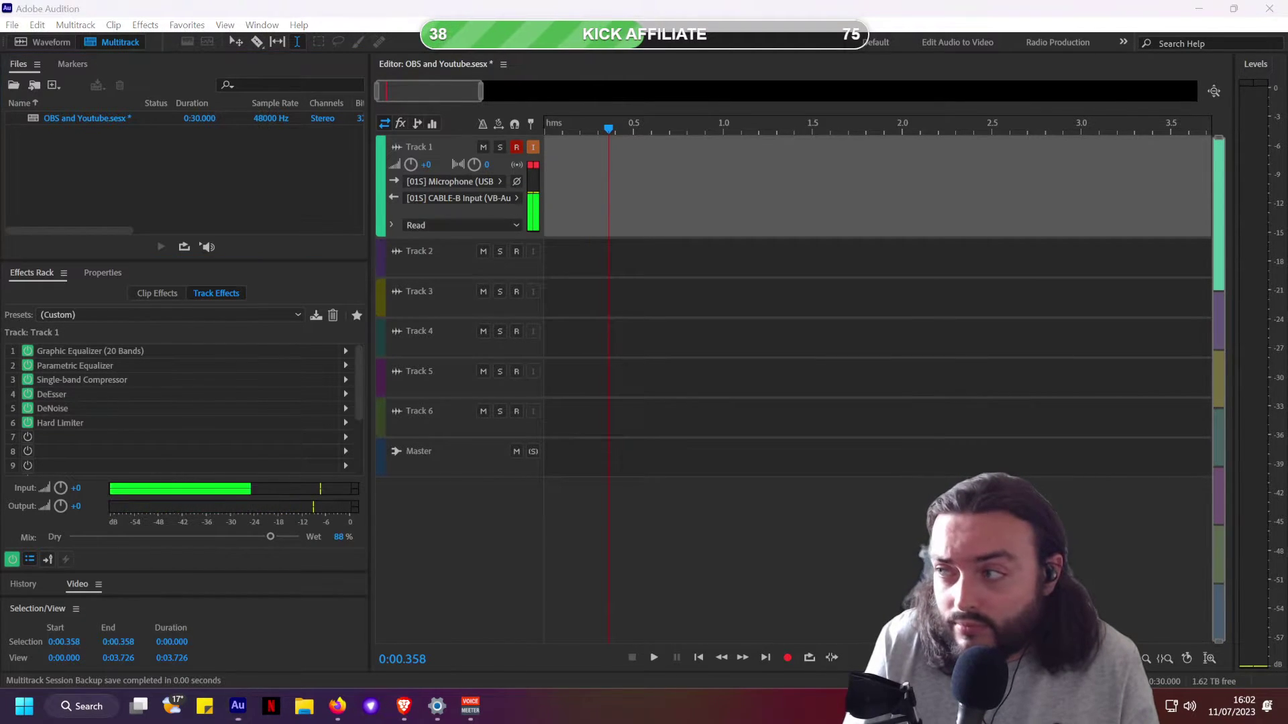
Bring OBS over Audition and confirm Mic/Aux captures CABLE-B Output, leaving its properties unchanged
left_click_drag(1287, 85, 546, 60)
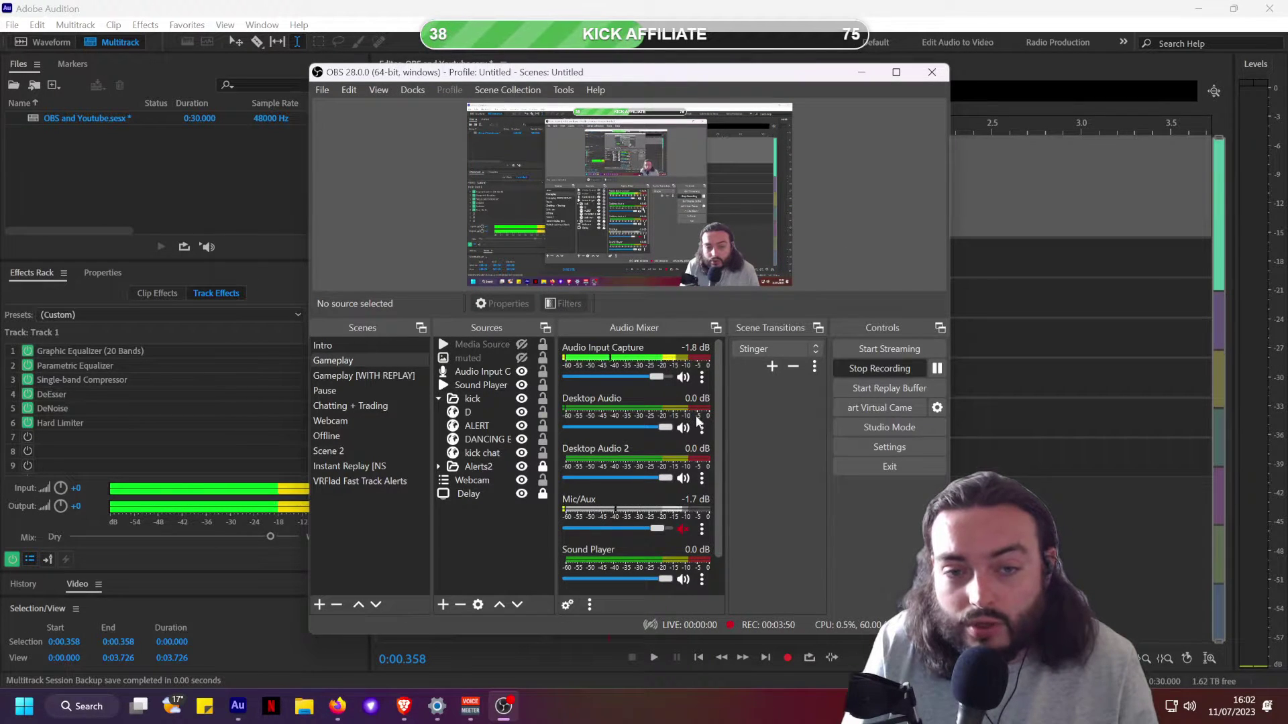
left_click(702, 530)
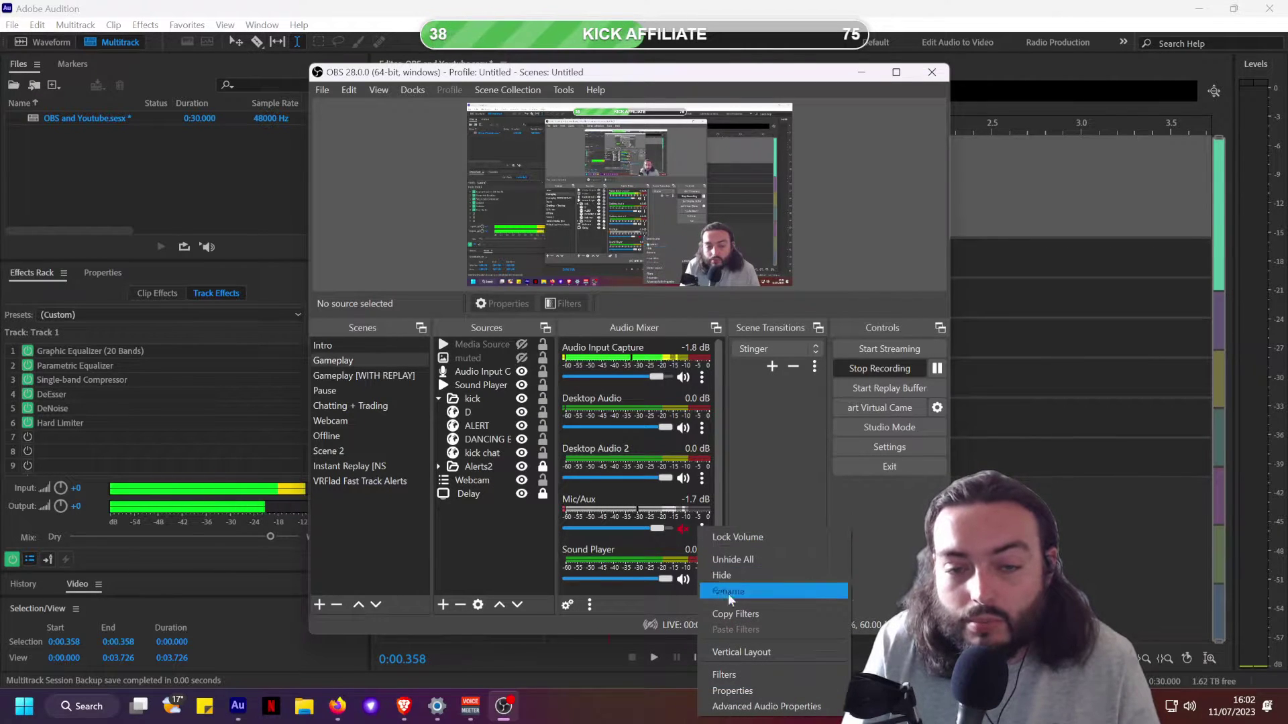
left_click(740, 669)
key("Escape")
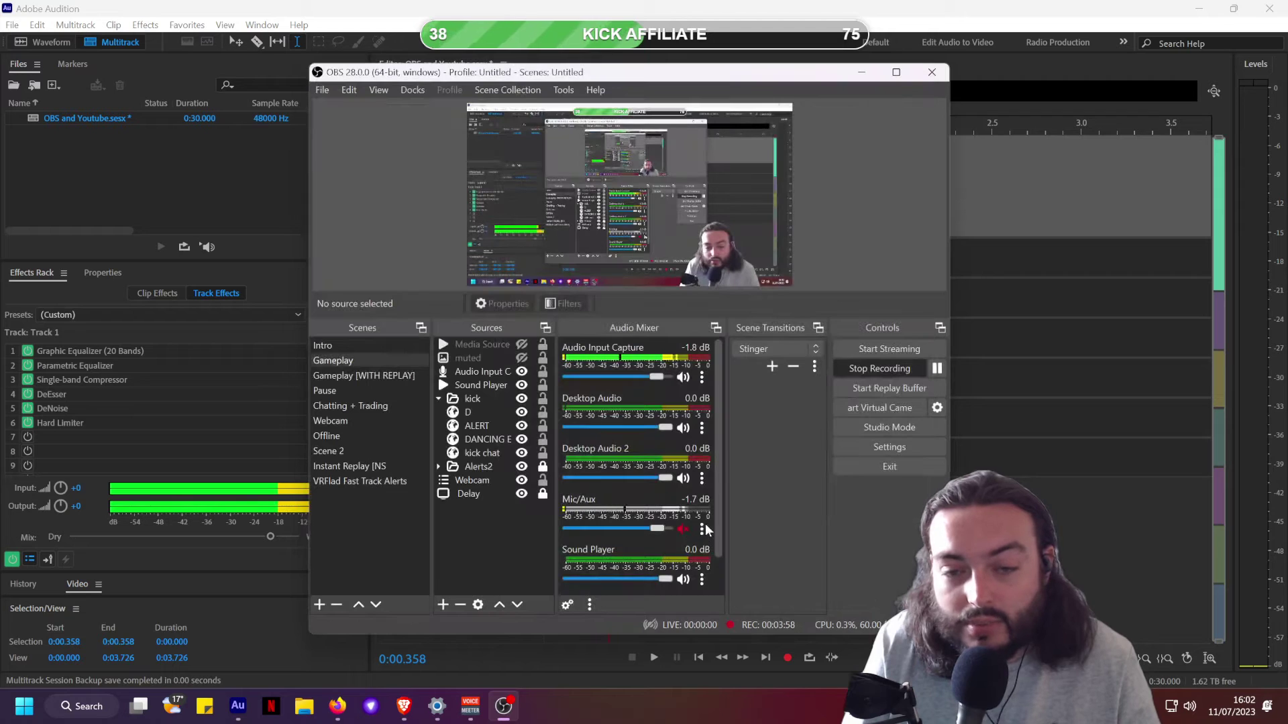
left_click(703, 528)
left_click(746, 690)
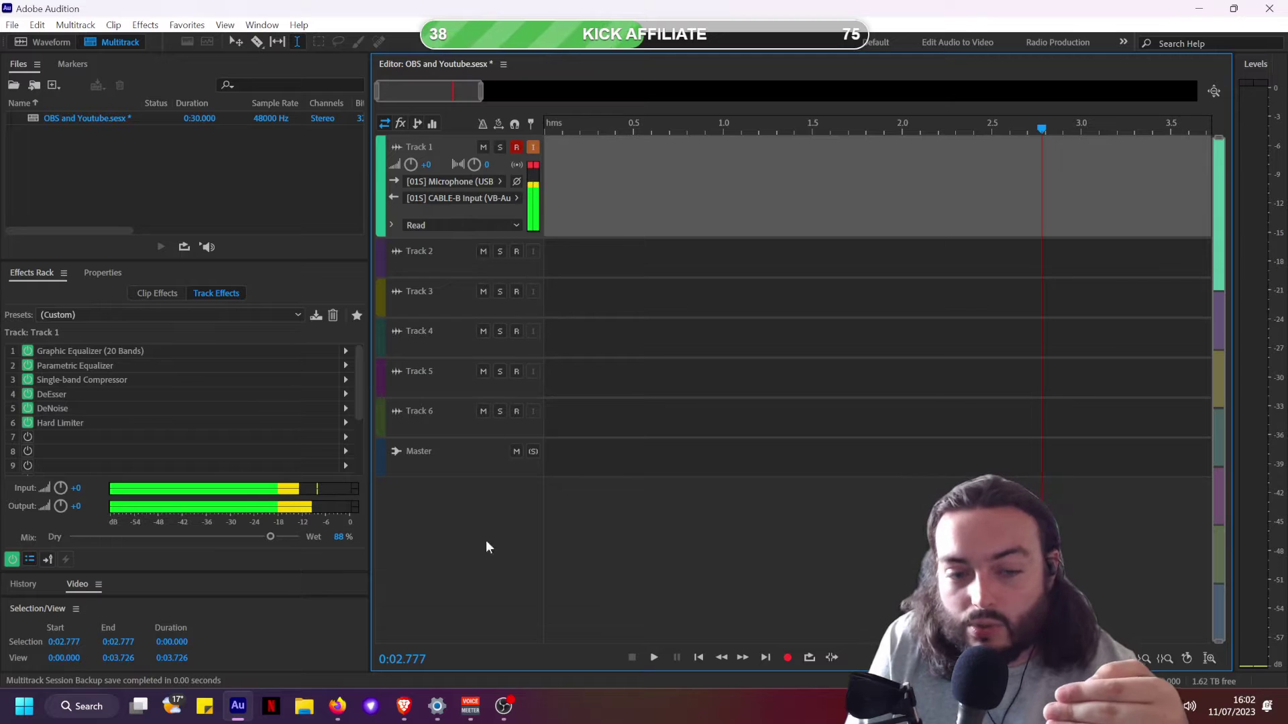
left_click(504, 710)
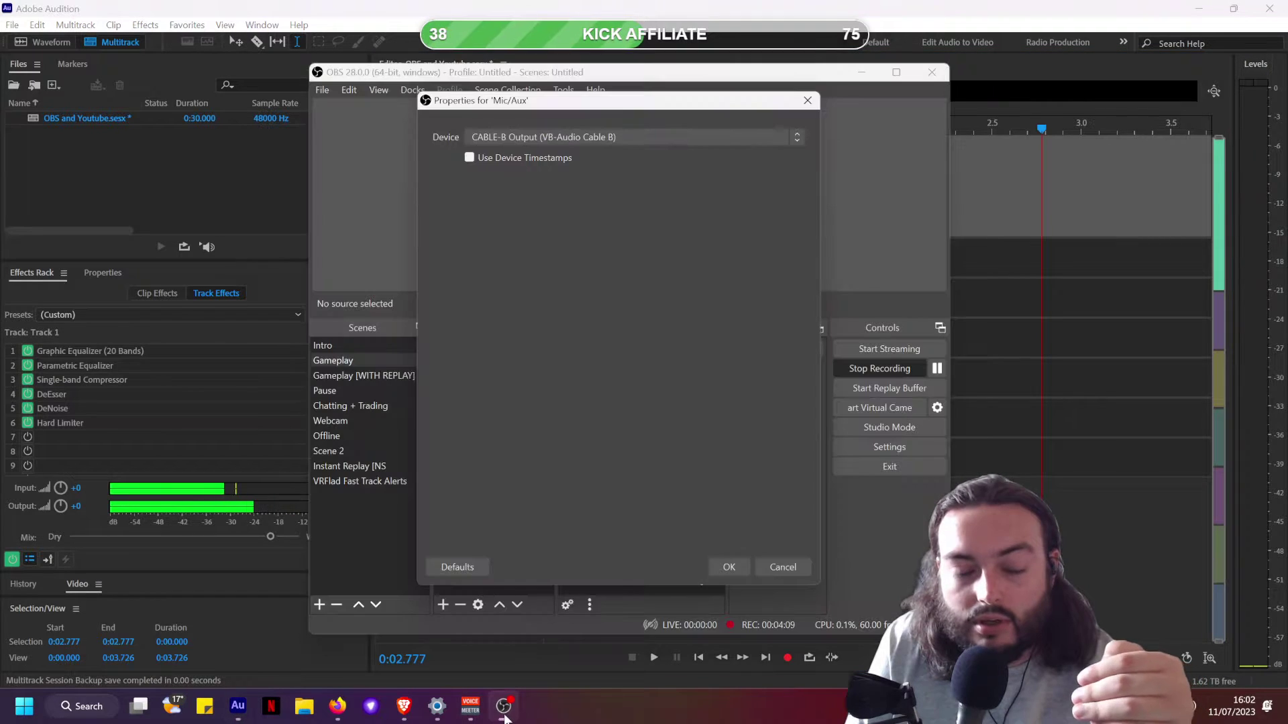
left_click(782, 567)
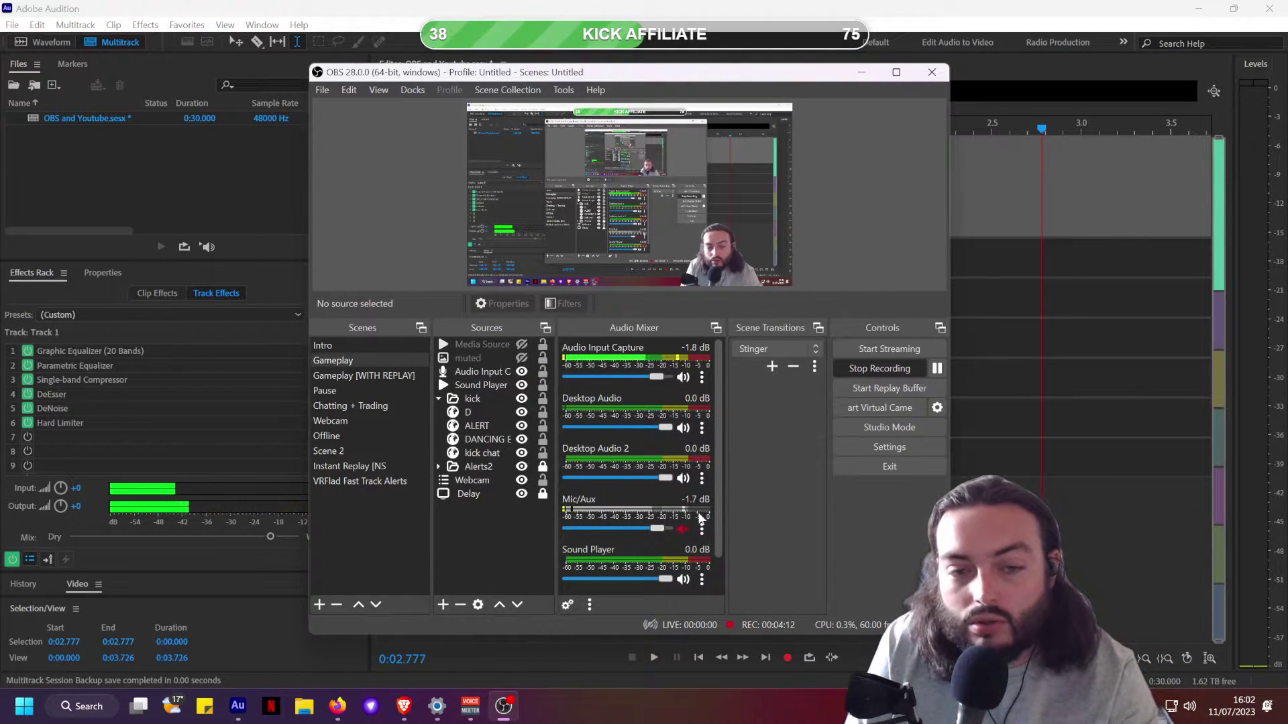
Dismiss the Mic/Aux and add-source menus unchanged, then open Audio Input Capture's mixer options
left_click(702, 529)
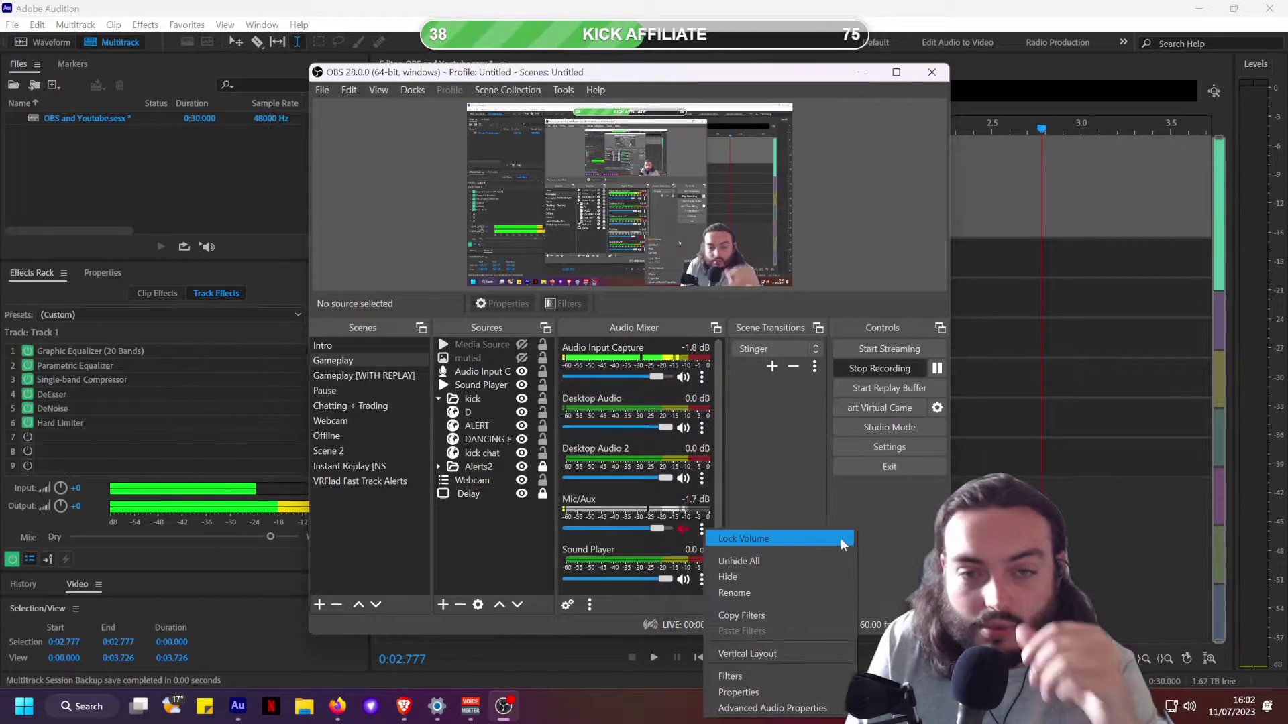
left_click(849, 562)
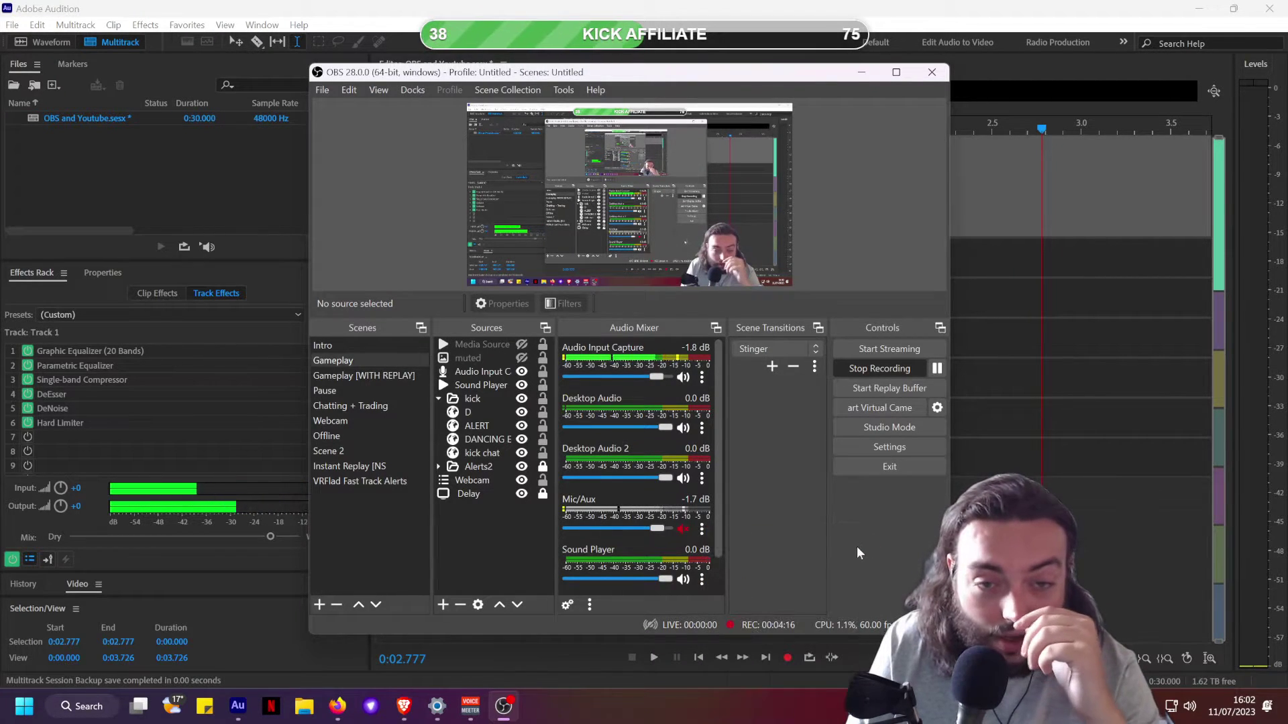
right_click(470, 525)
mouse_move(537, 530)
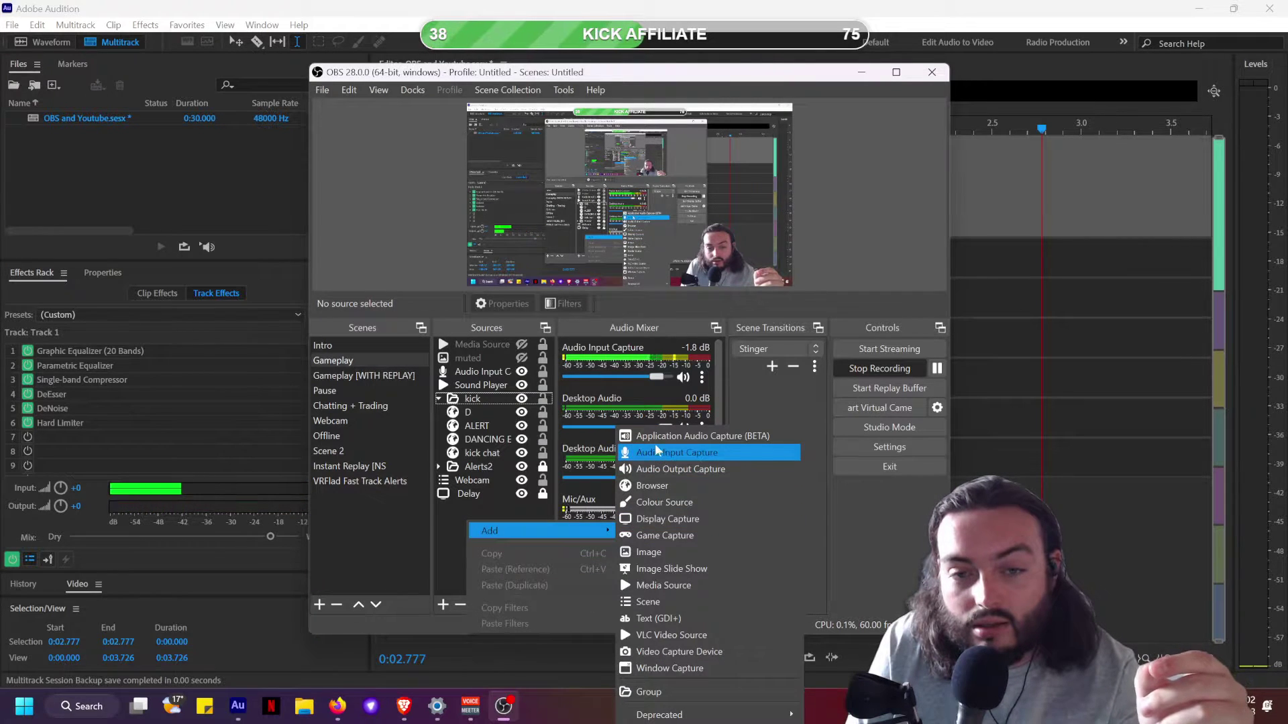
left_click(450, 521)
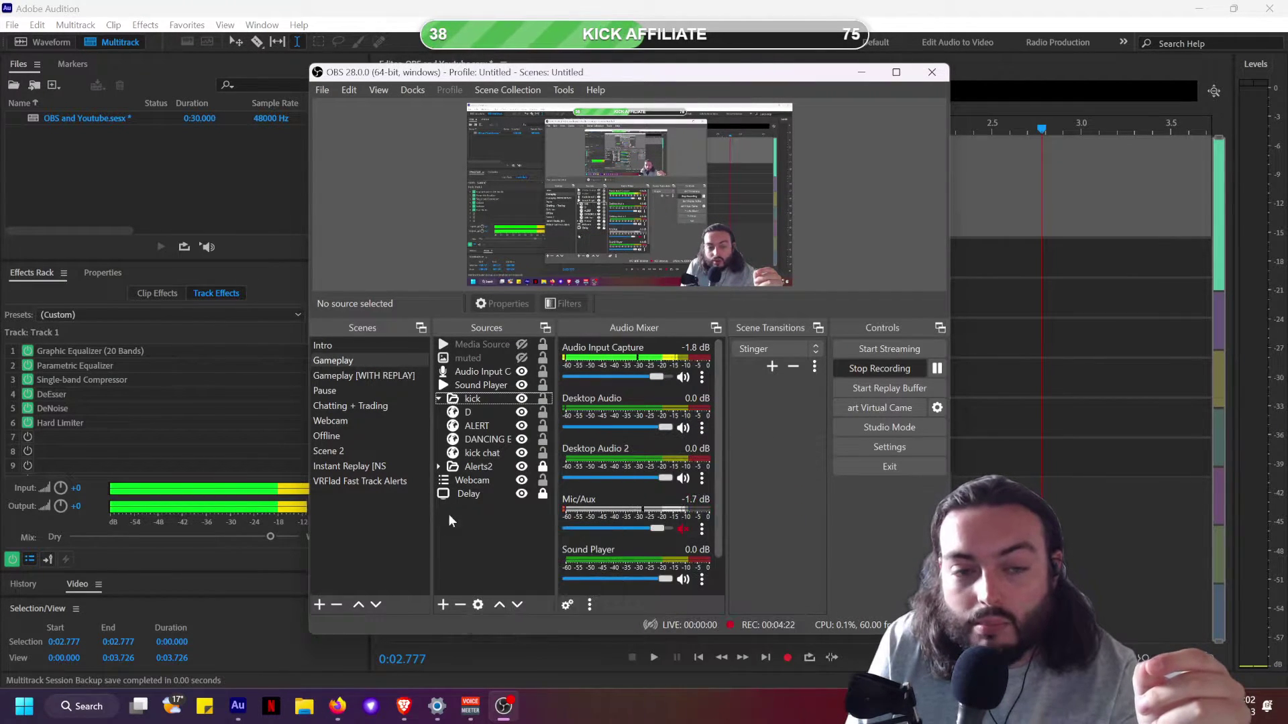
left_click(700, 379)
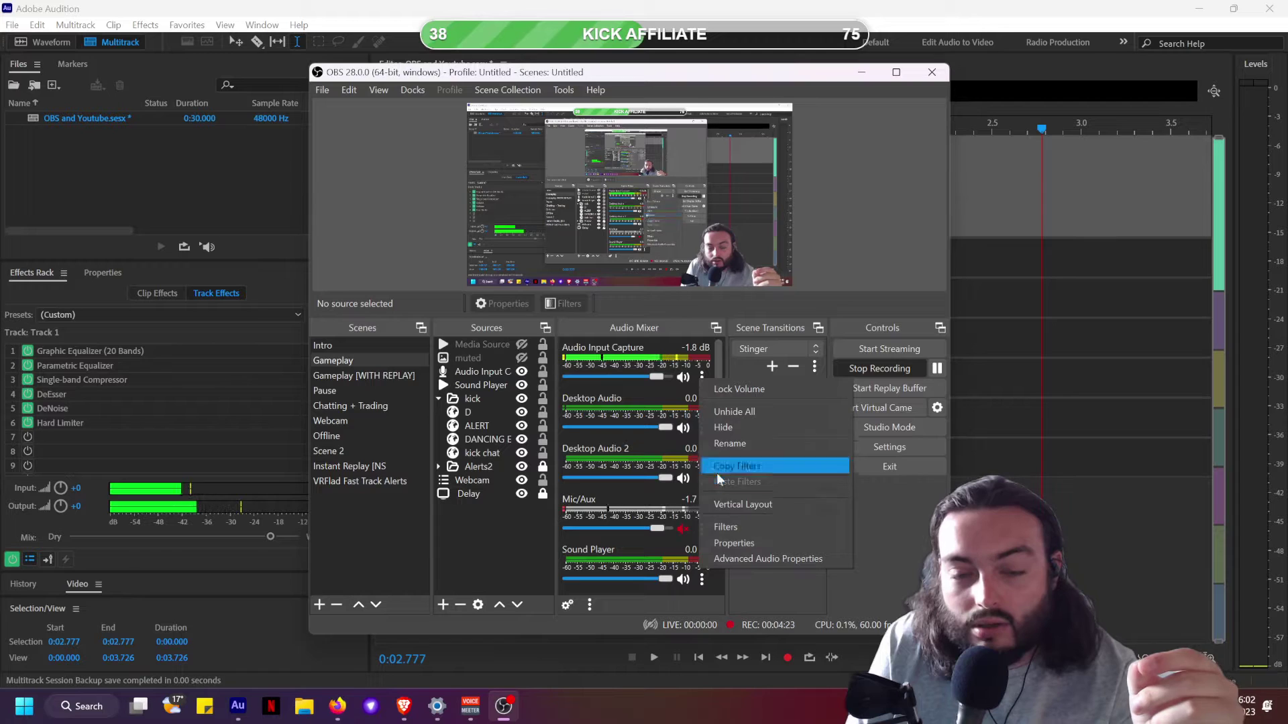
Glance at Audio Input Capture's filters and device settings, closing both unchanged
left_click(738, 530)
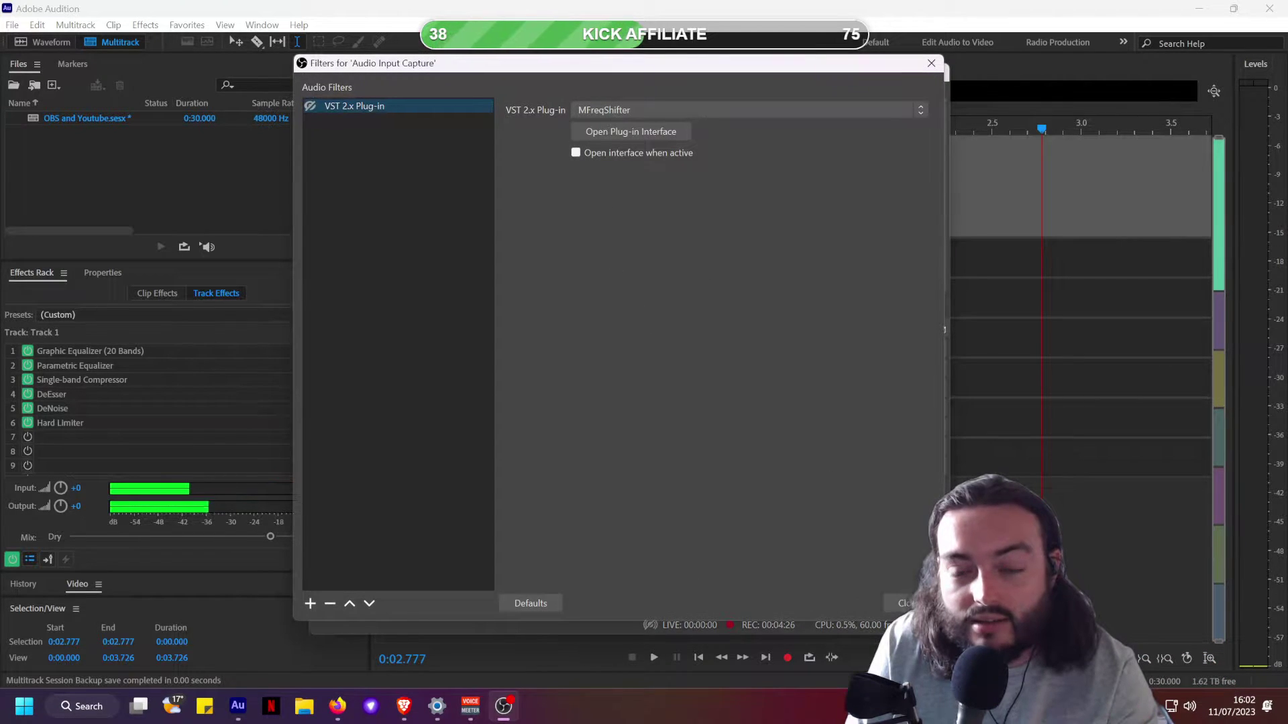
left_click(905, 603)
left_click(700, 380)
left_click(745, 540)
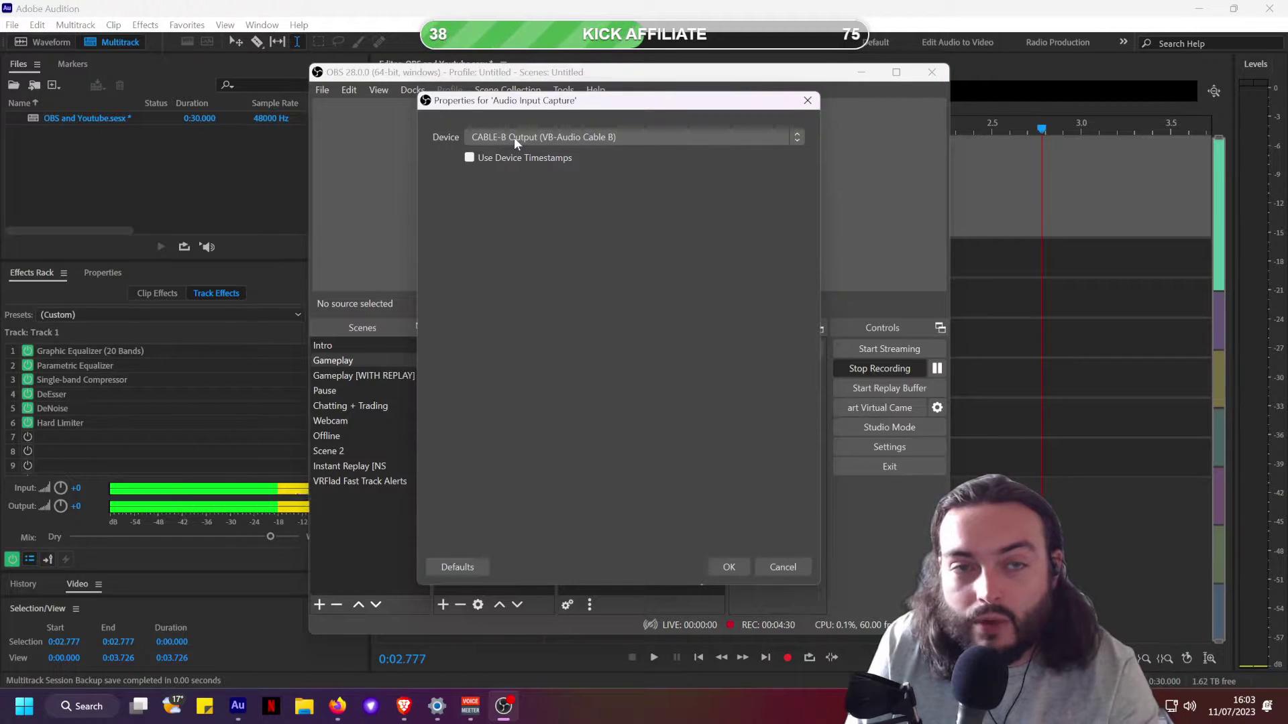
left_click(780, 568)
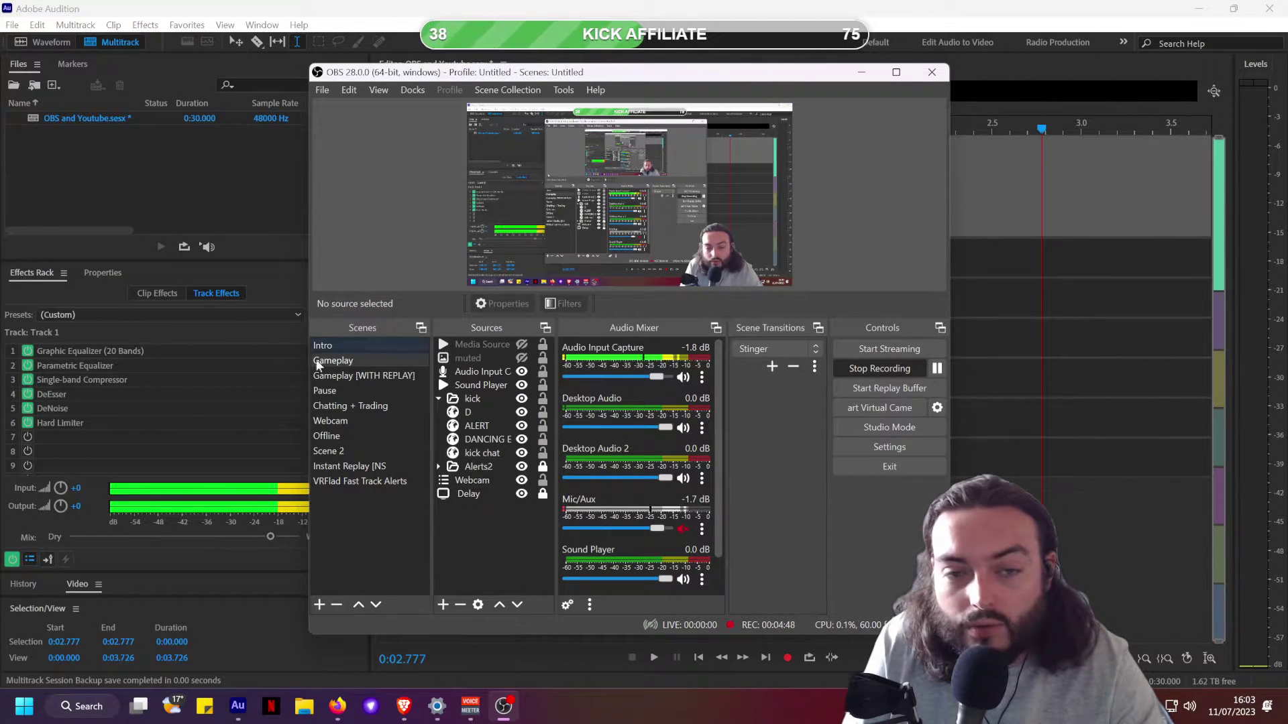
Switch OBS to the Gameplay scene, then minimise and restore the OBS window
left_click(317, 363)
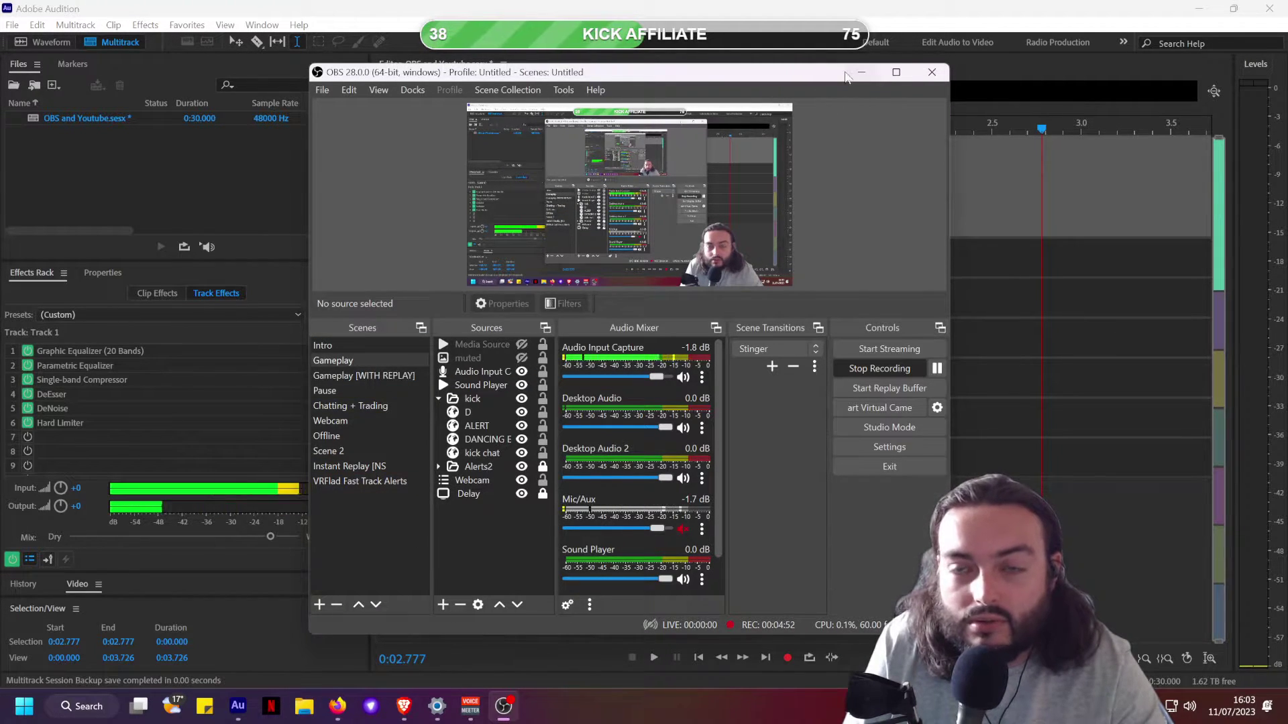
left_click(860, 73)
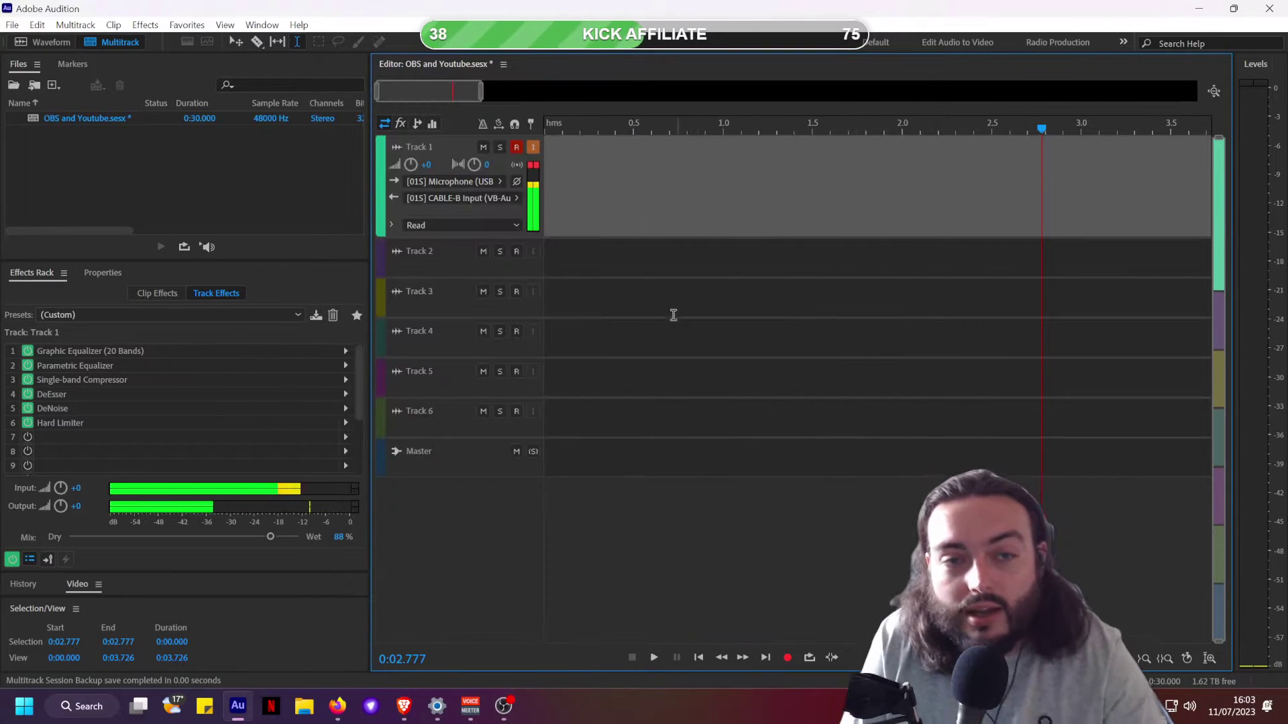
left_click(503, 706)
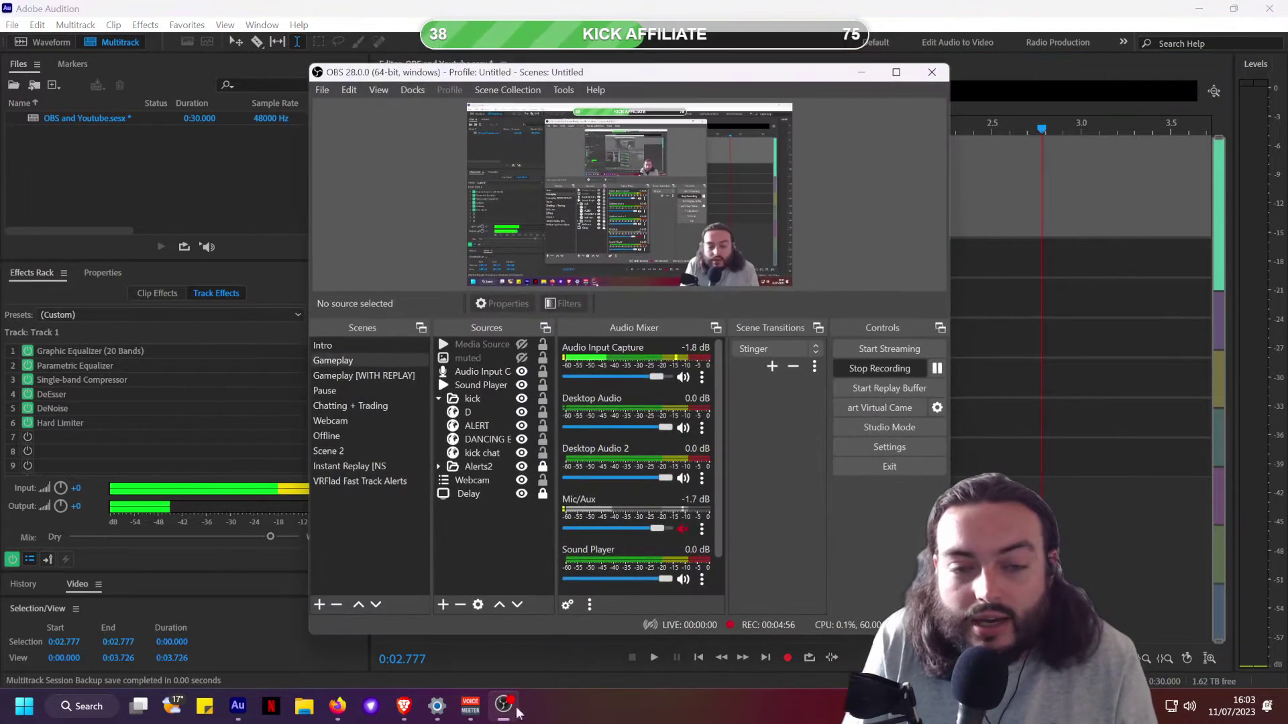
Inspect Audio Input Capture's VST 2.x MFreqShifter filter and add-filter list, then close the window
left_click(702, 377)
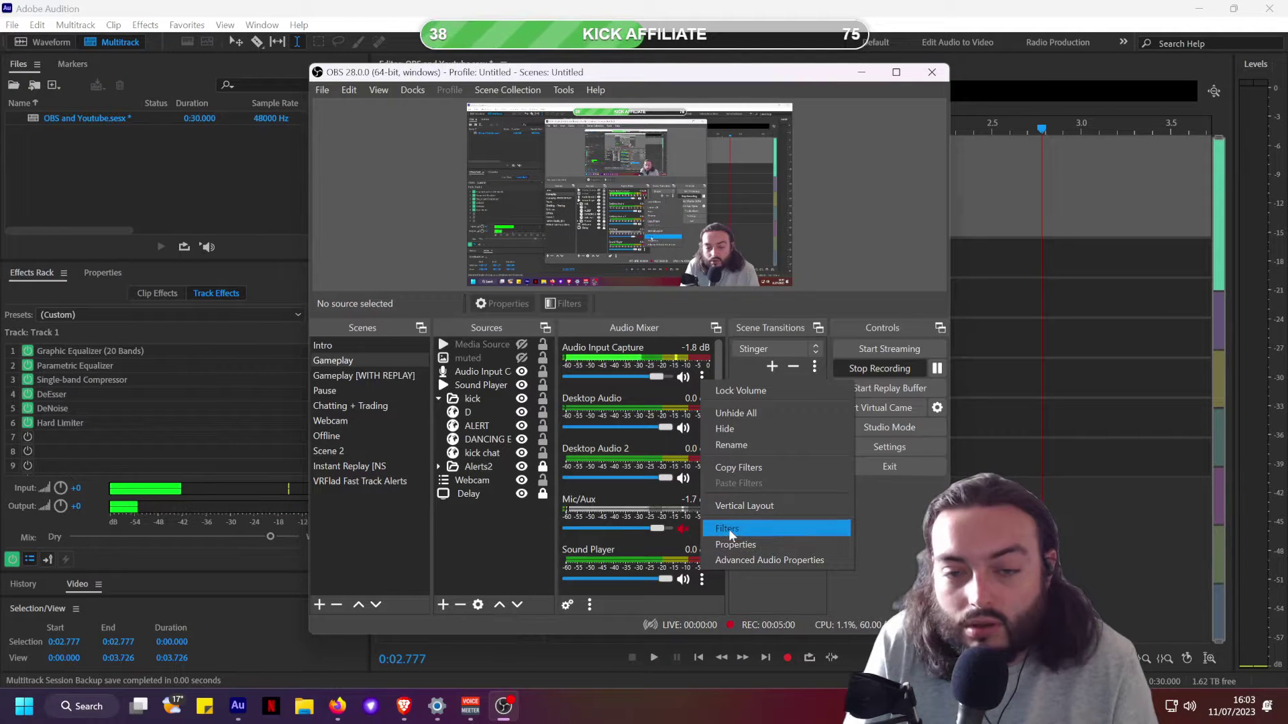
left_click(727, 529)
right_click(355, 158)
mouse_move(388, 162)
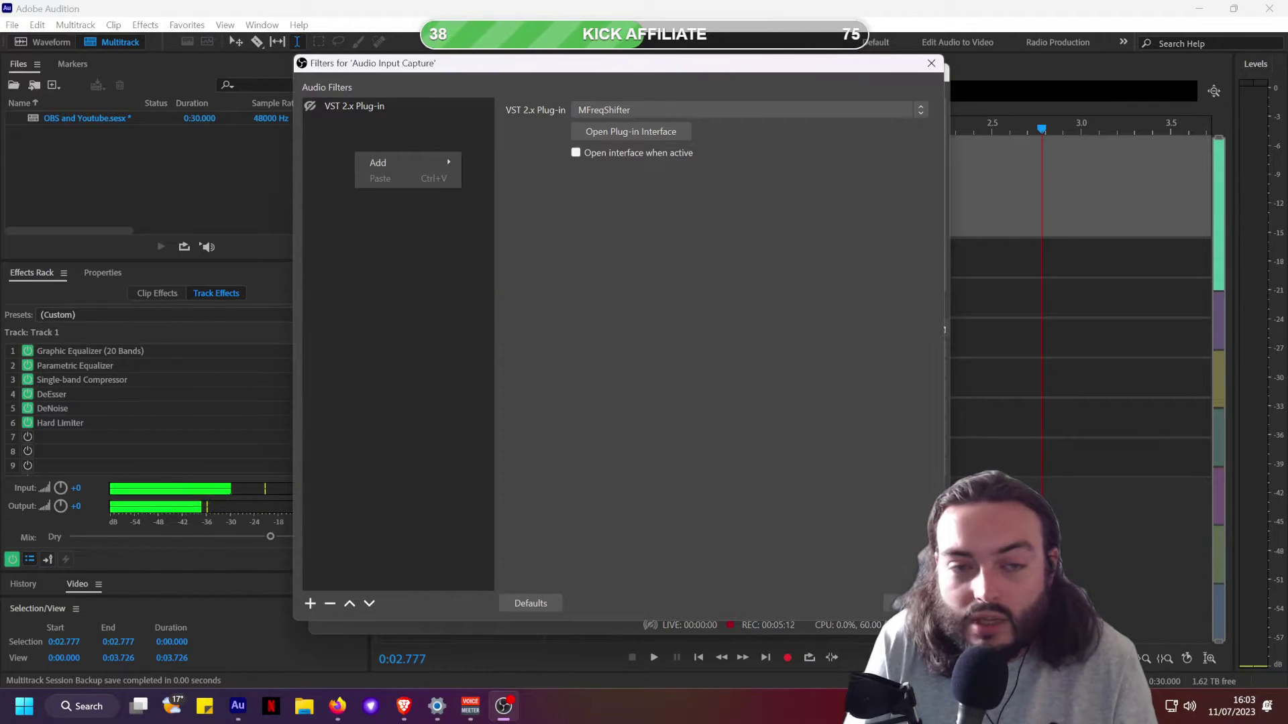
key("Escape")
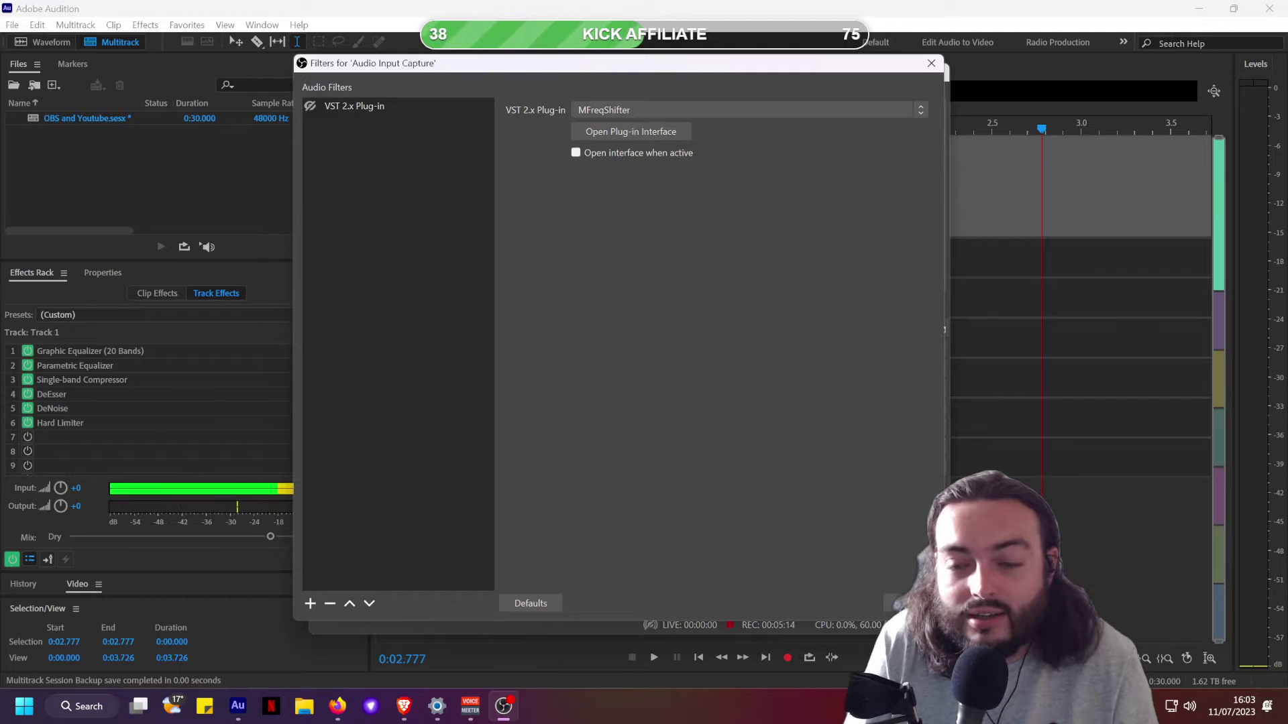
key("Escape")
Return to Audition, enlarge Track 1's effects rack, and browse slot 8's effect categories without adding
left_click(861, 72)
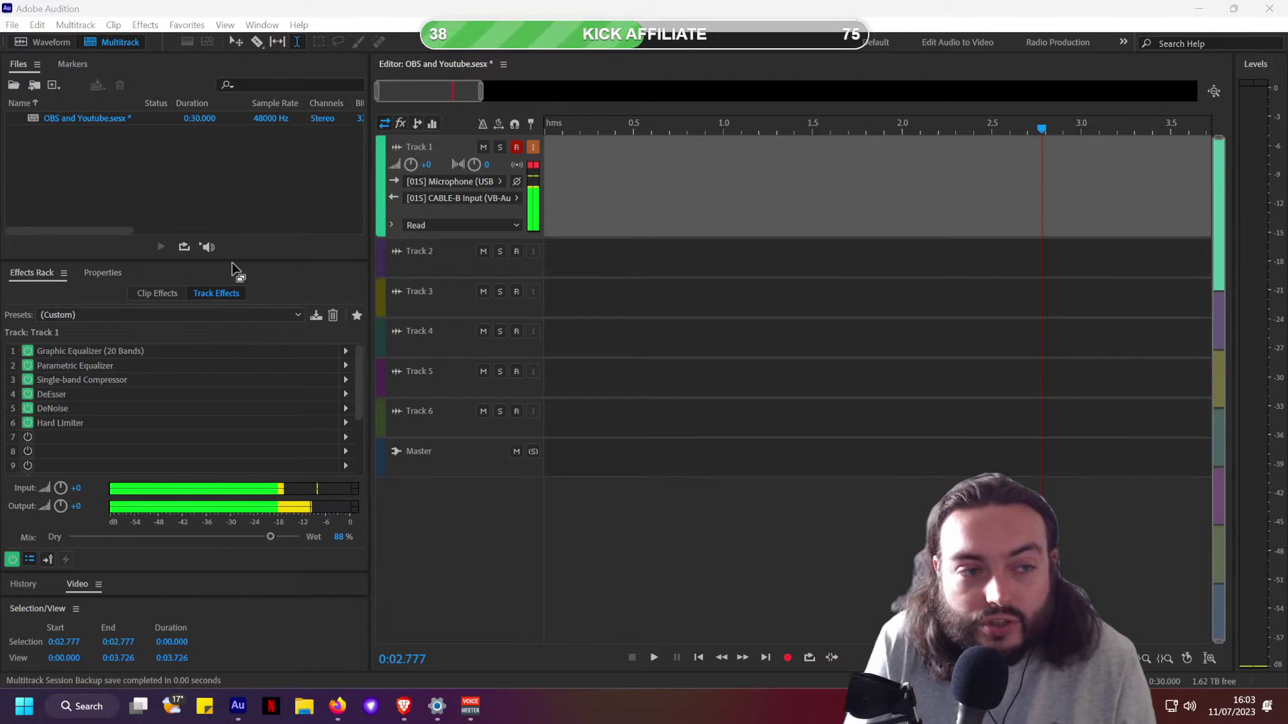
left_click_drag(232, 263, 224, 184)
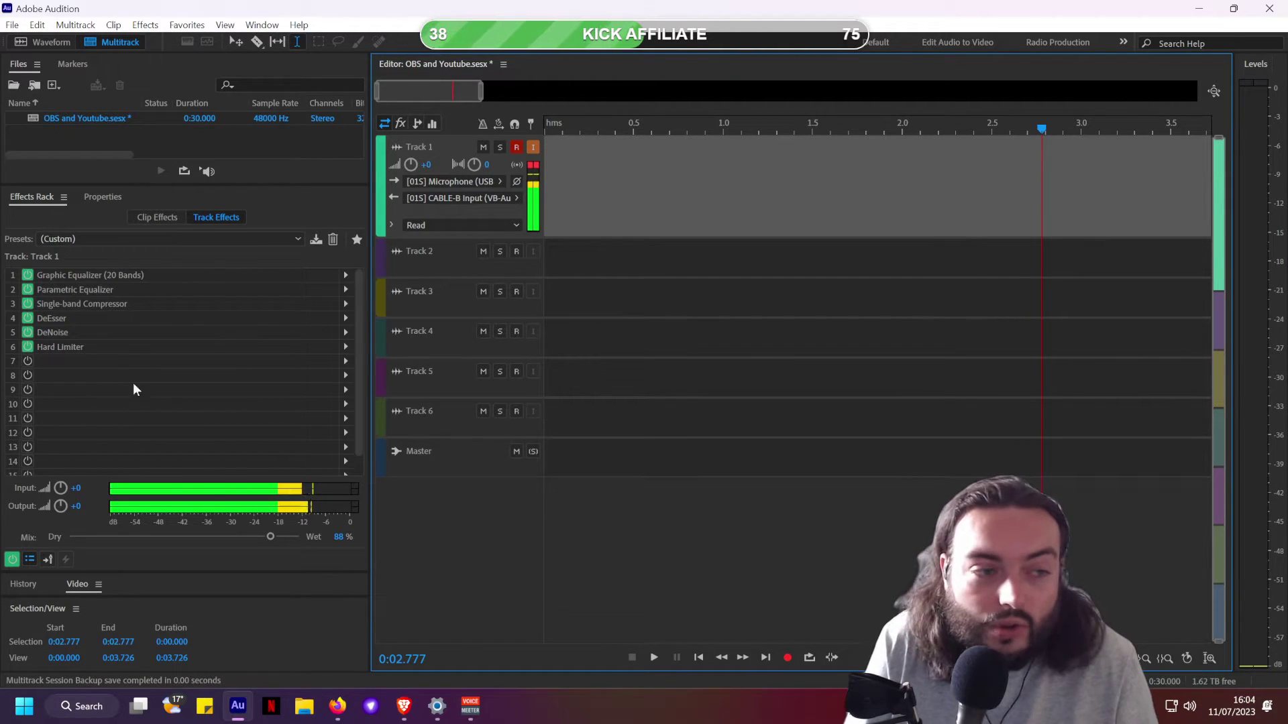
left_click(343, 377)
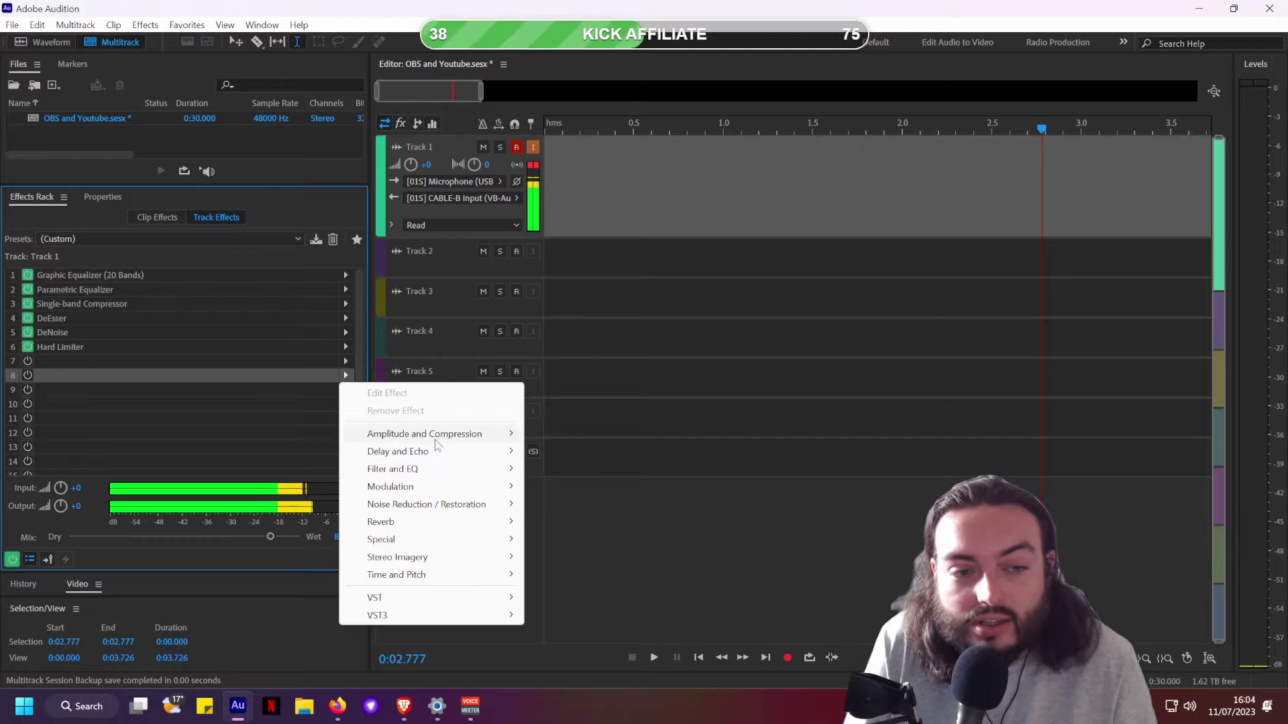
mouse_move(453, 452)
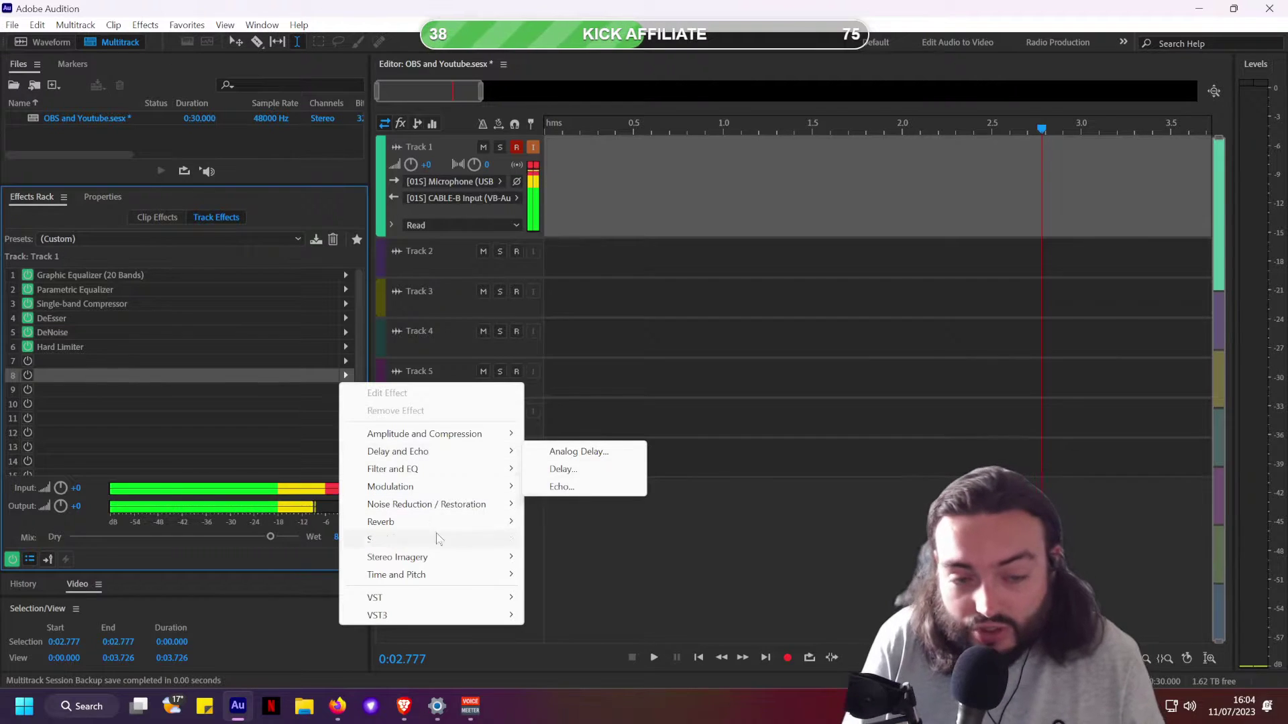
mouse_move(463, 575)
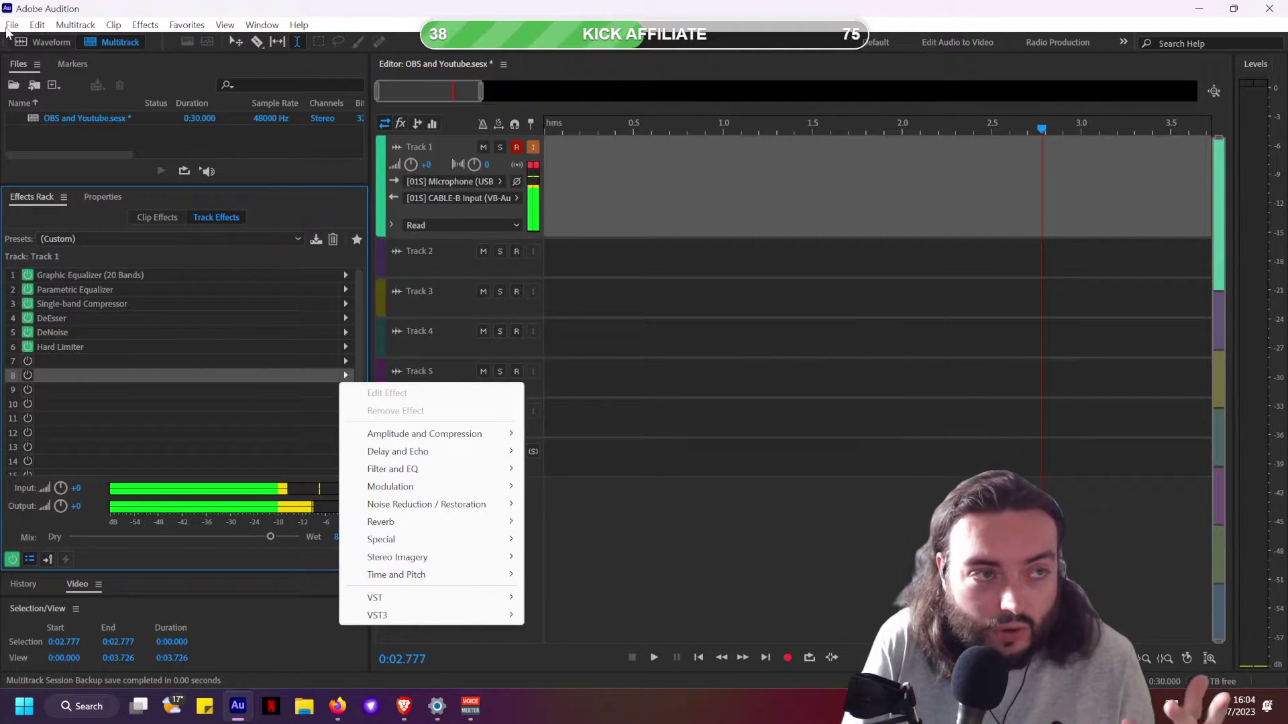
left_click(44, 373)
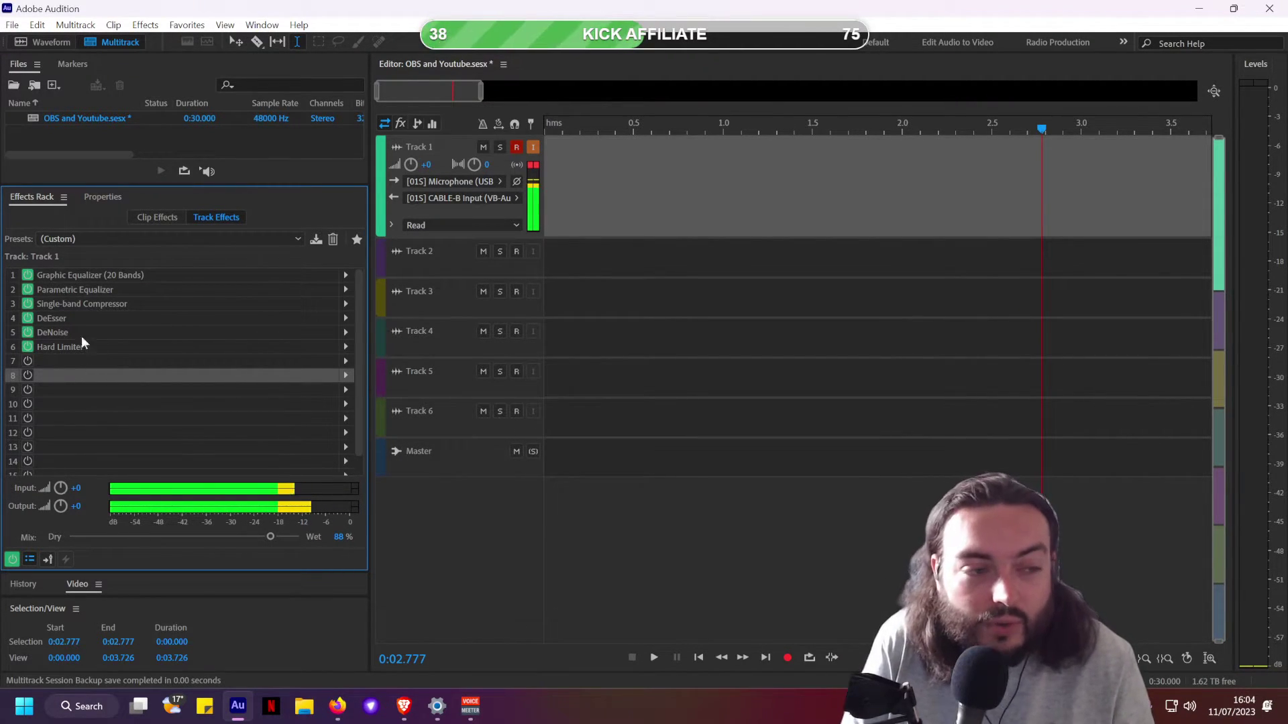
left_click(70, 276)
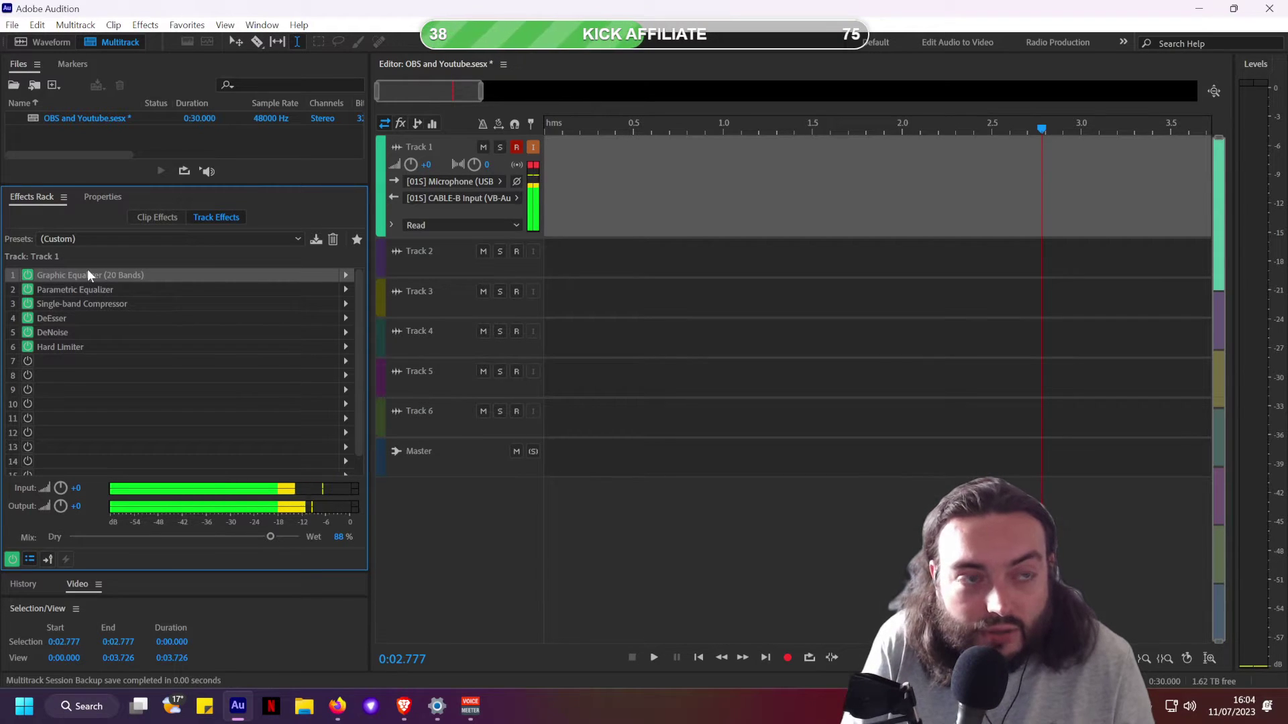
double_click(89, 272)
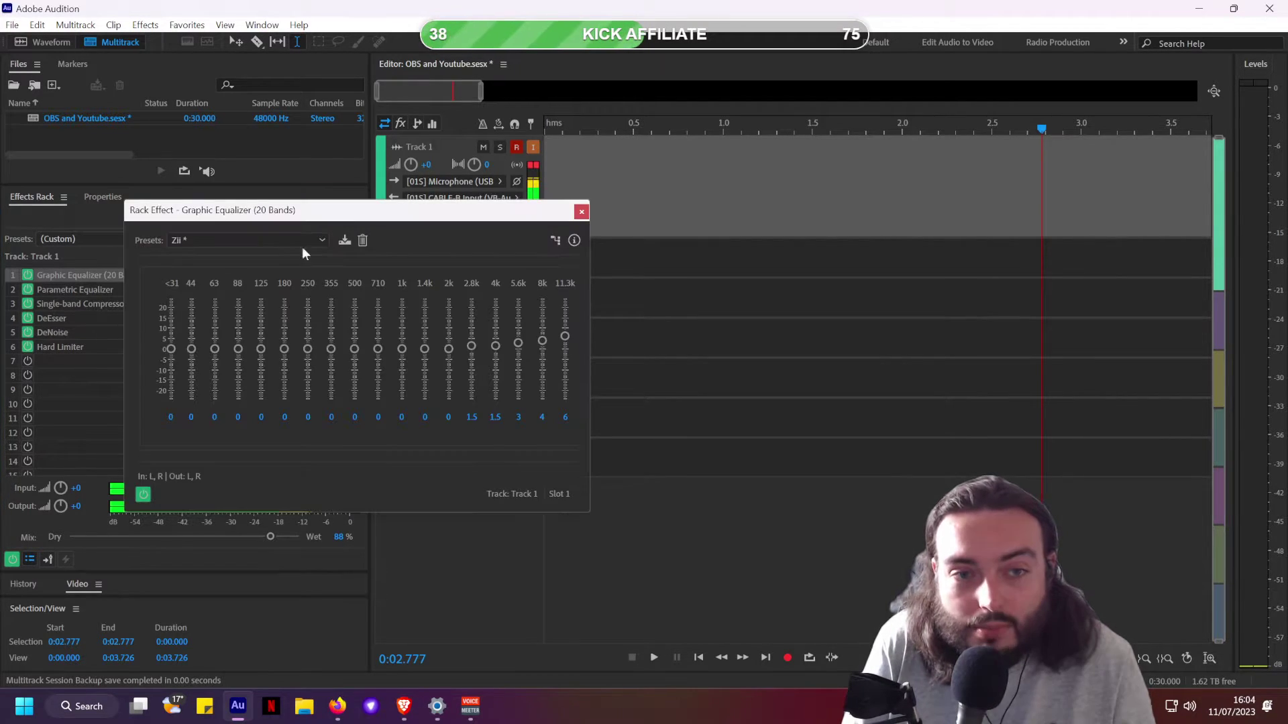
left_click_drag(301, 211, 535, 210)
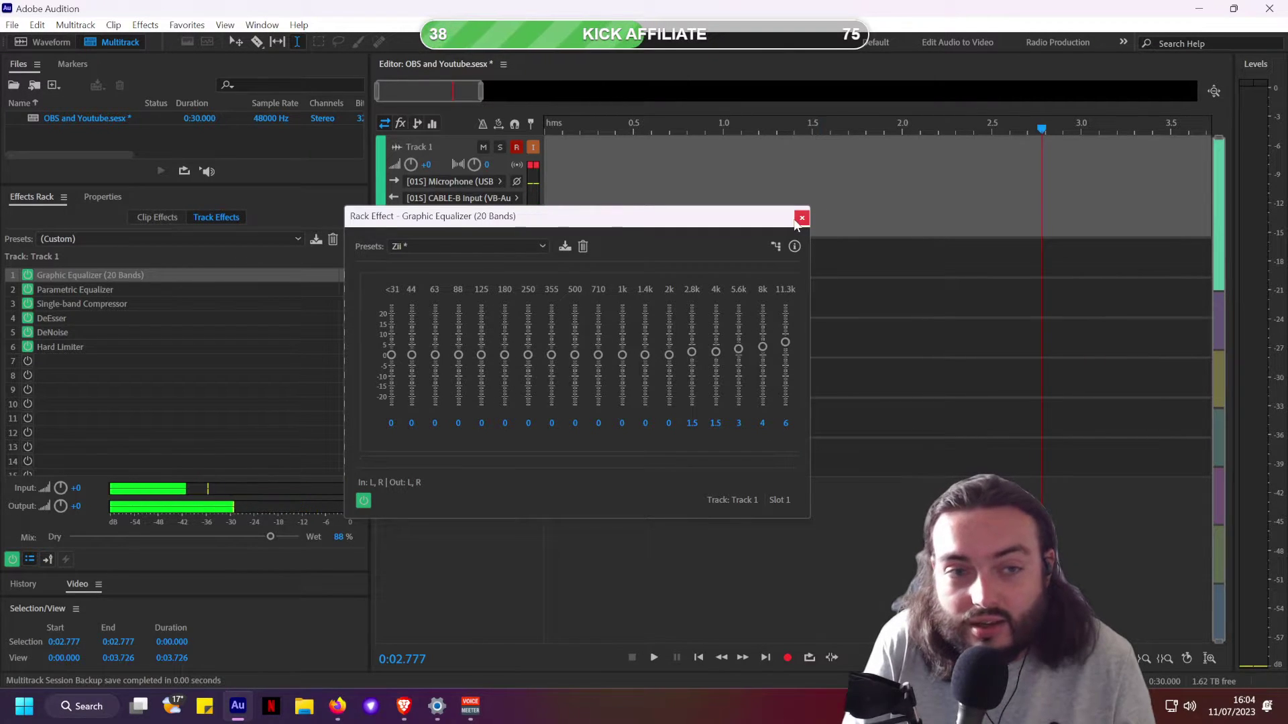
left_click(542, 246)
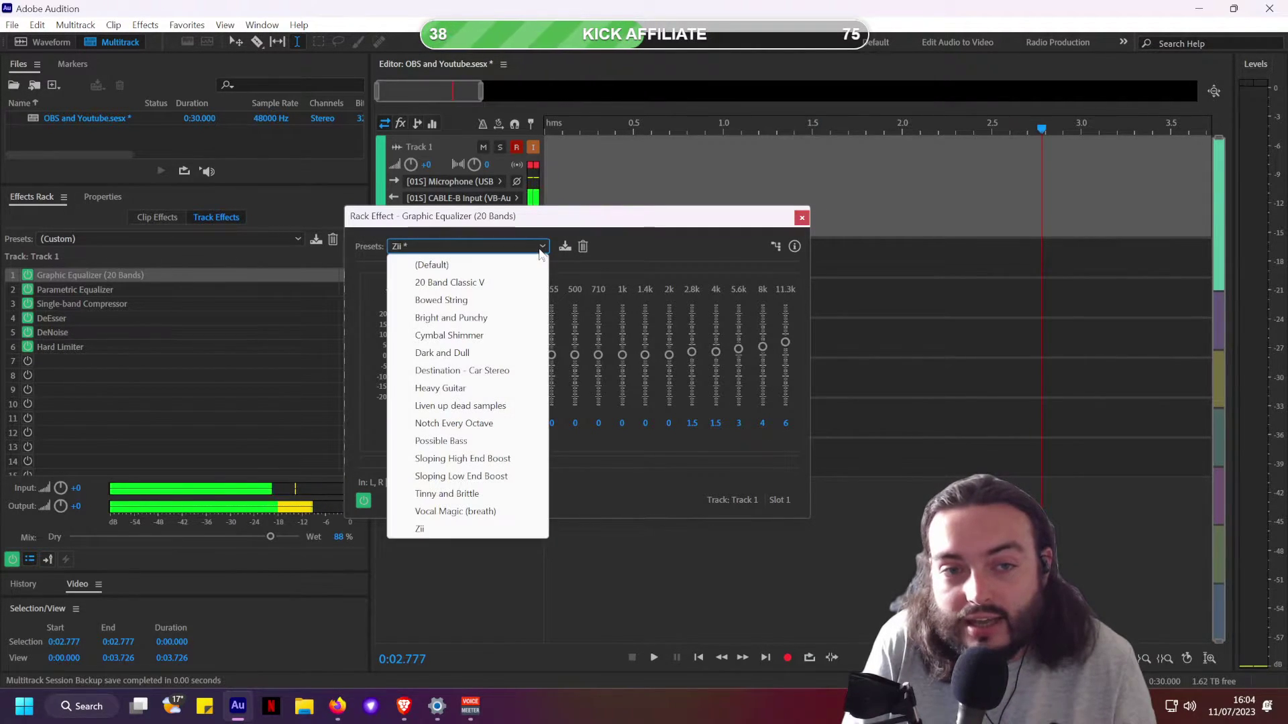
left_click(542, 246)
left_click(802, 217)
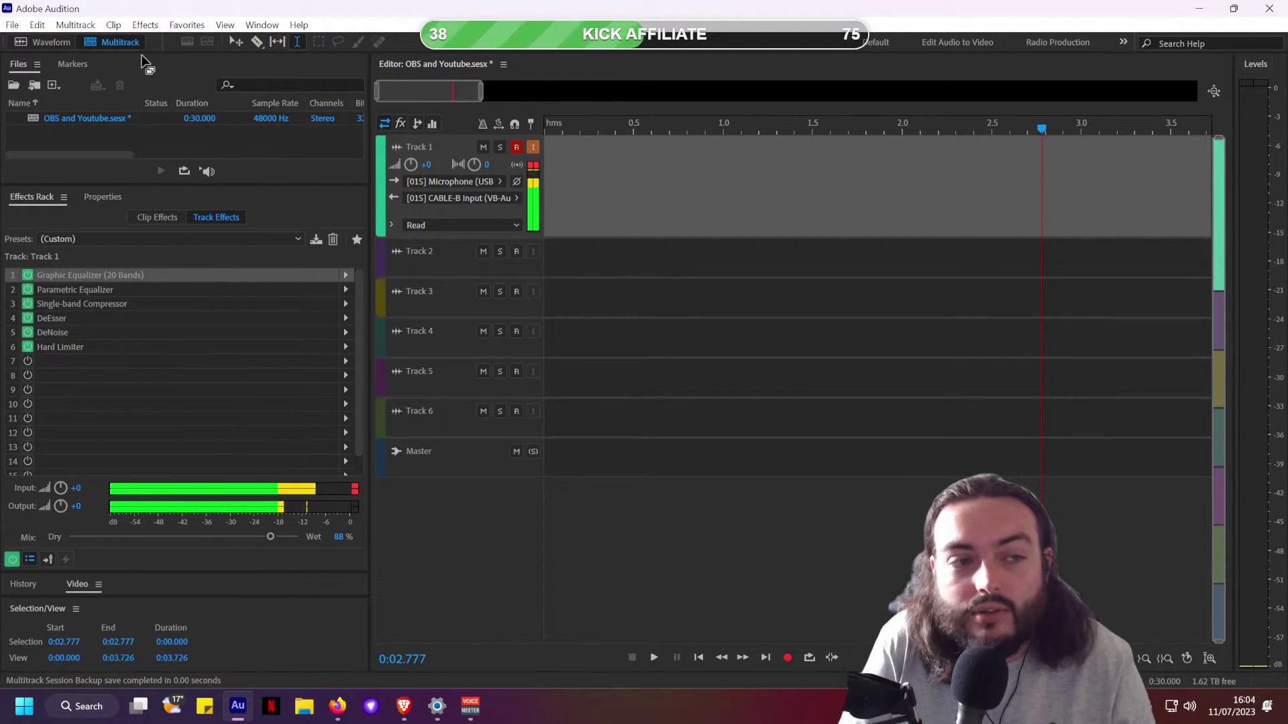
Review the Parametric Equalizer and its presets unchanged, close it, and open the Single-band Compressor
double_click(136, 289)
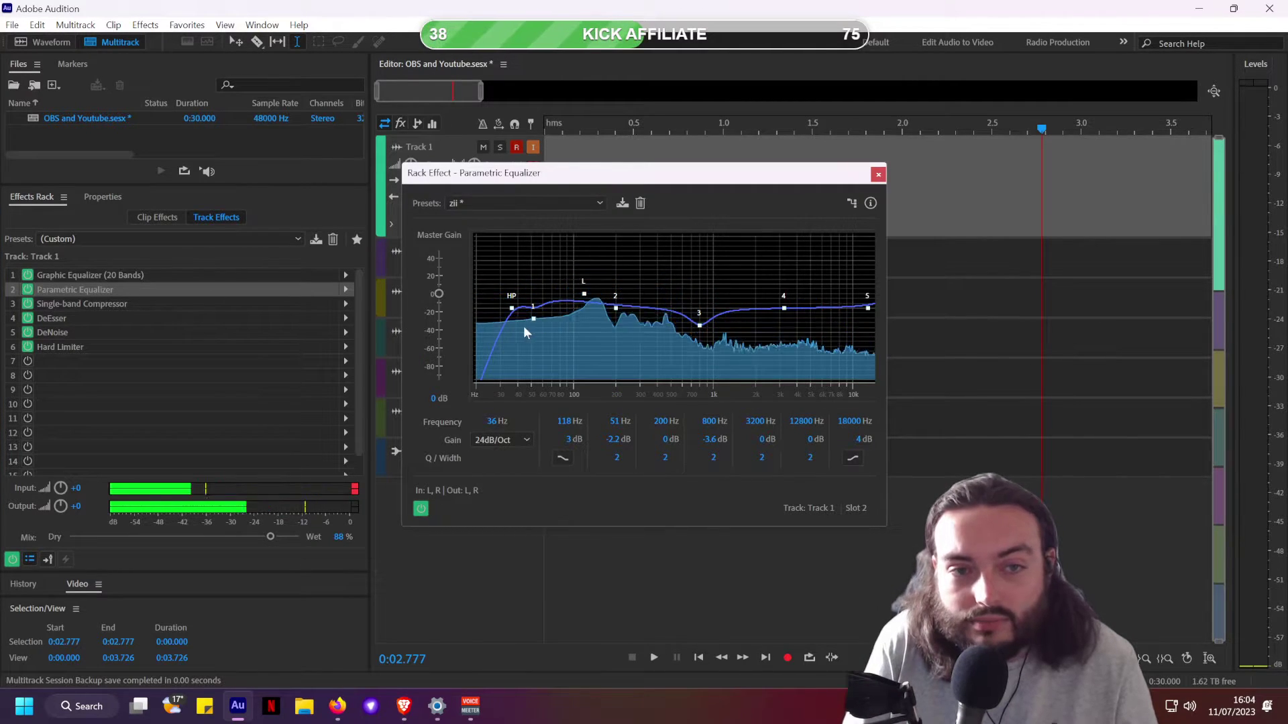
mouse_move(515, 311)
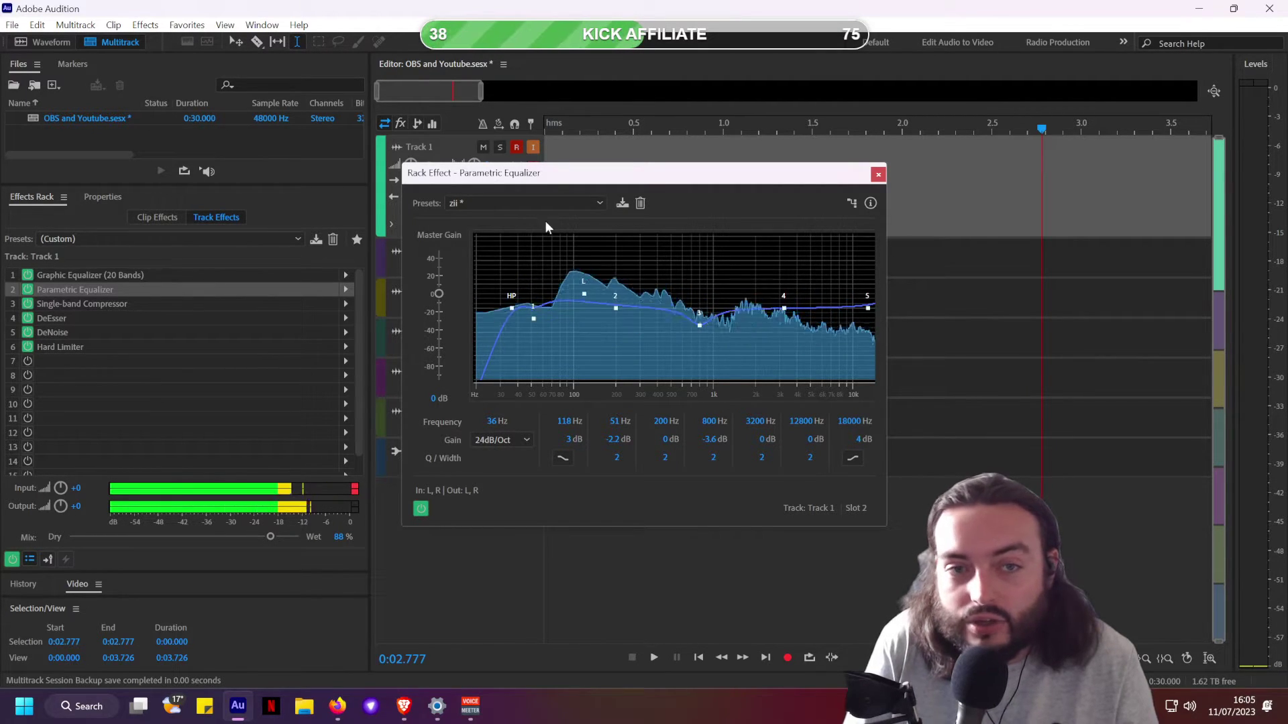
left_click(533, 203)
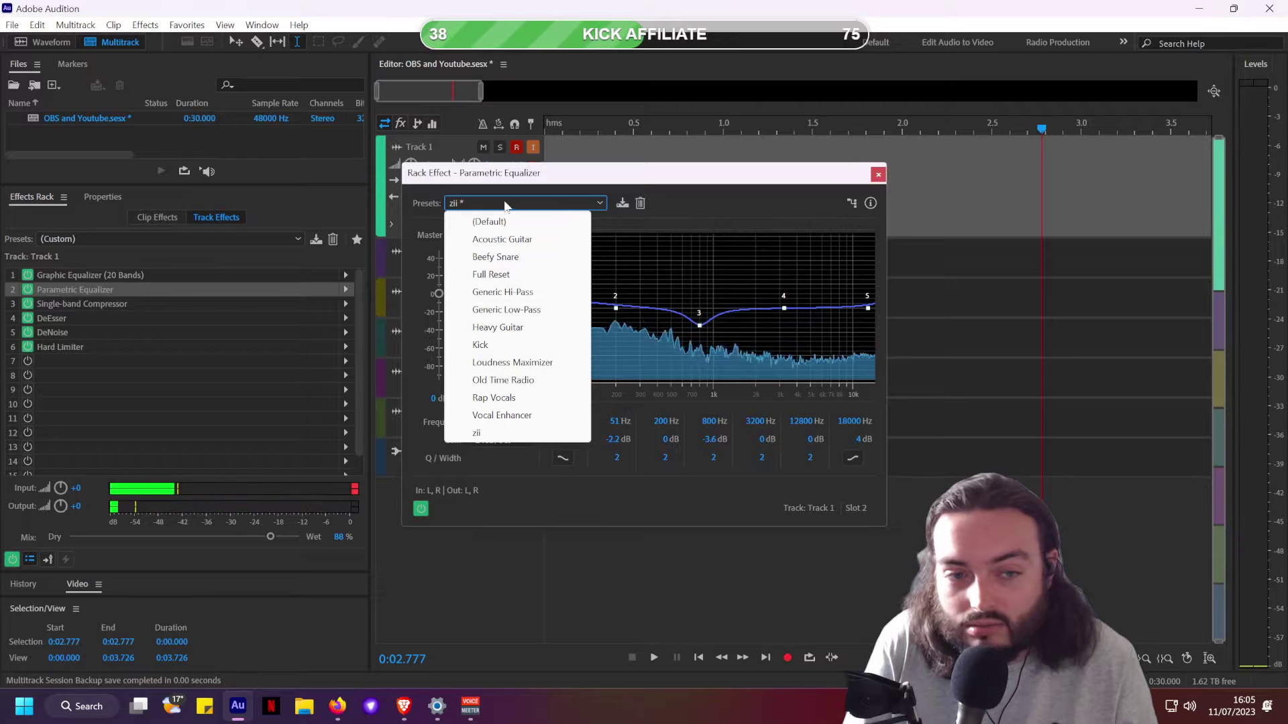
left_click(745, 188)
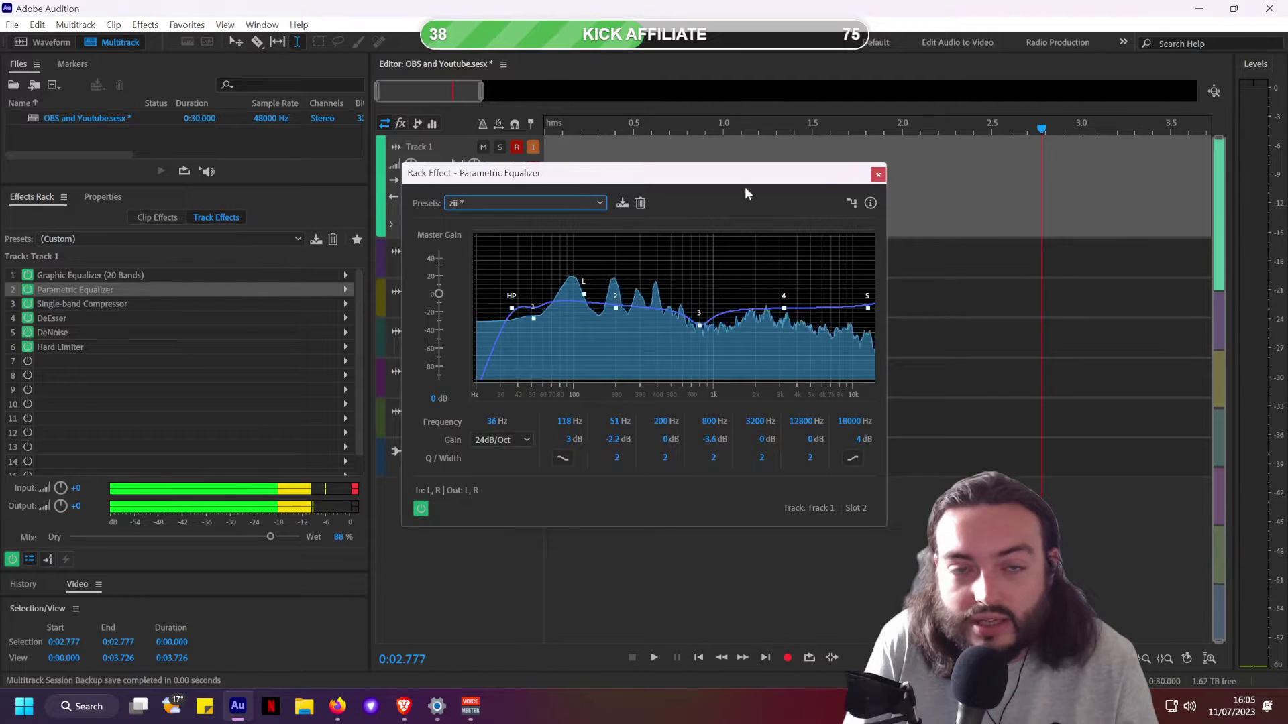
left_click(877, 176)
double_click(122, 303)
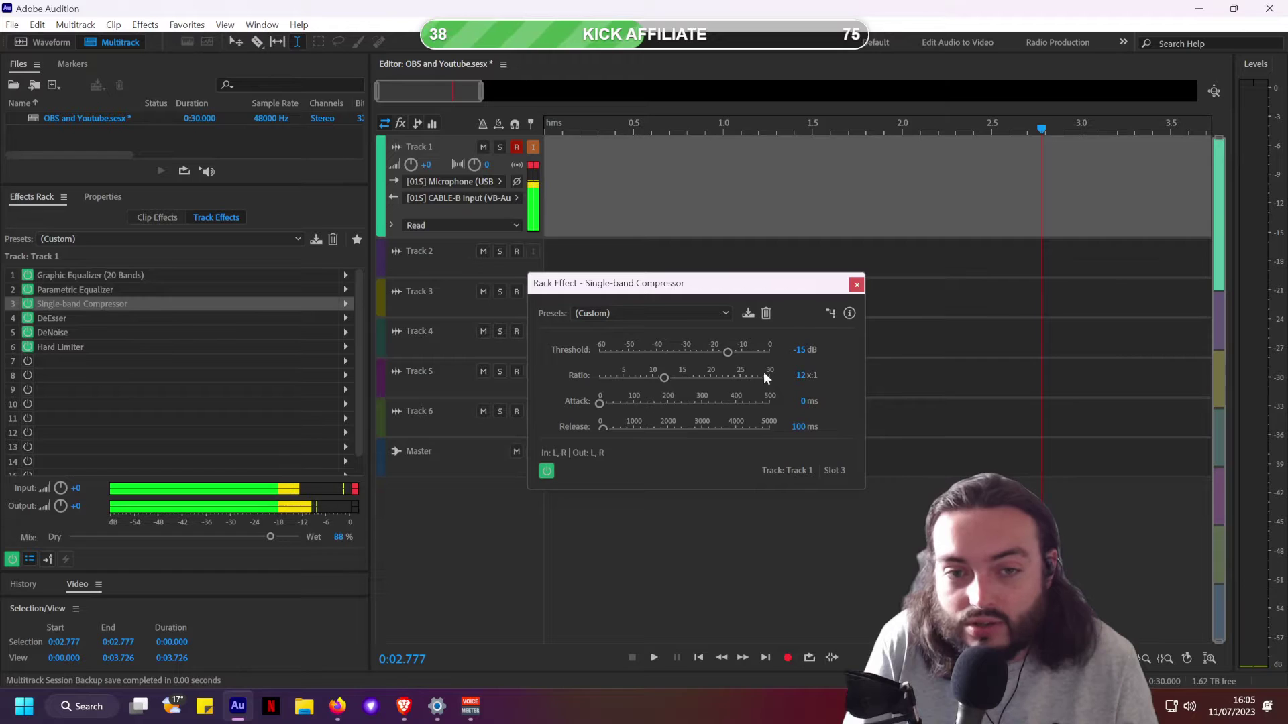
left_click(856, 285)
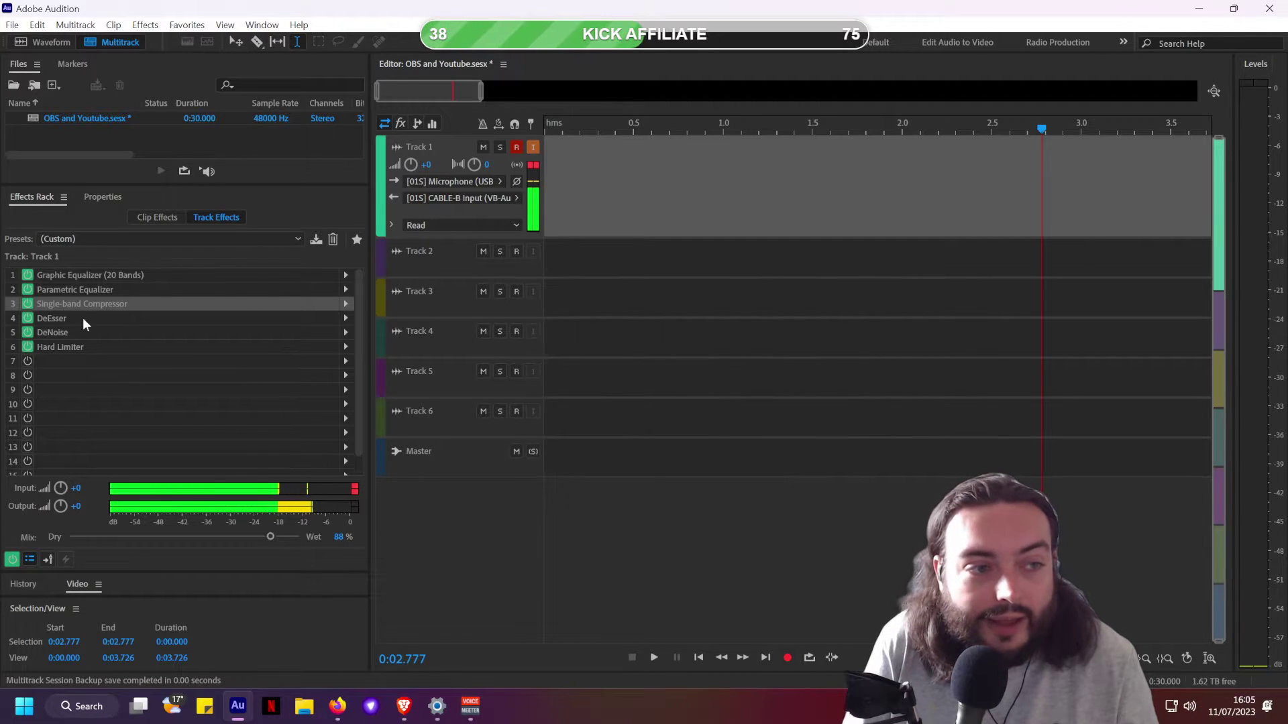
double_click(83, 318)
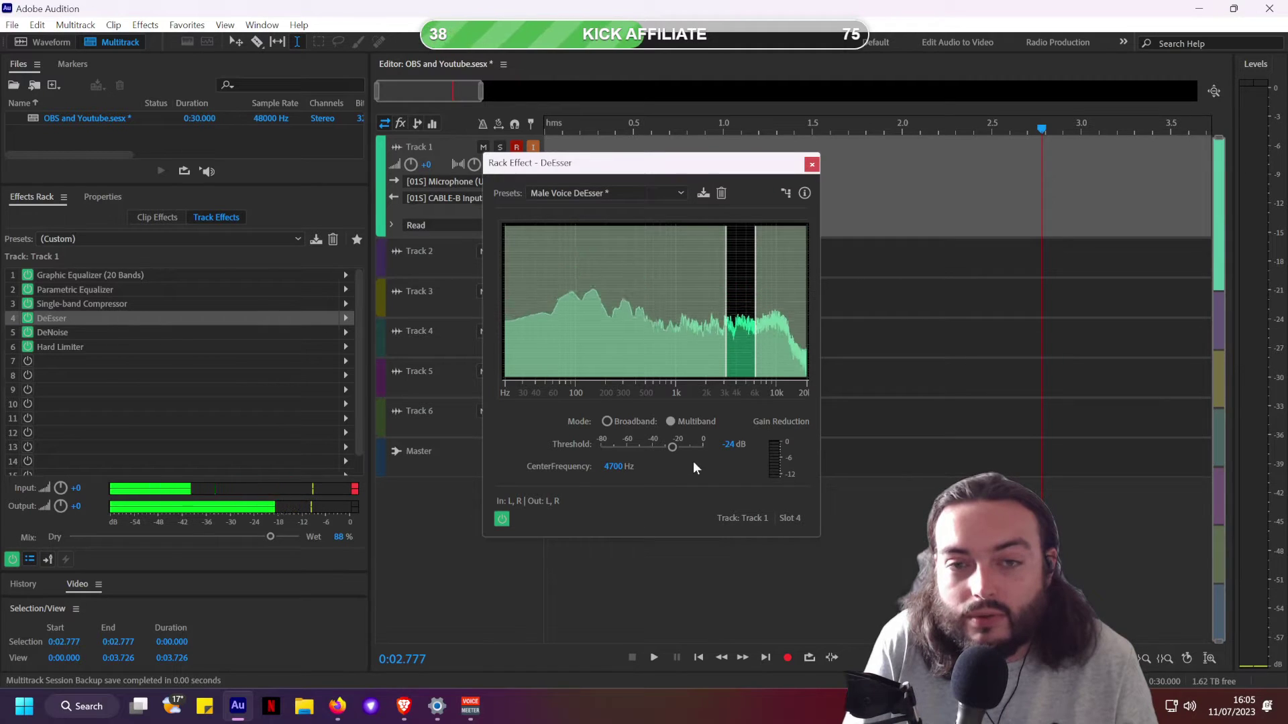
left_click(575, 195)
left_click(666, 192)
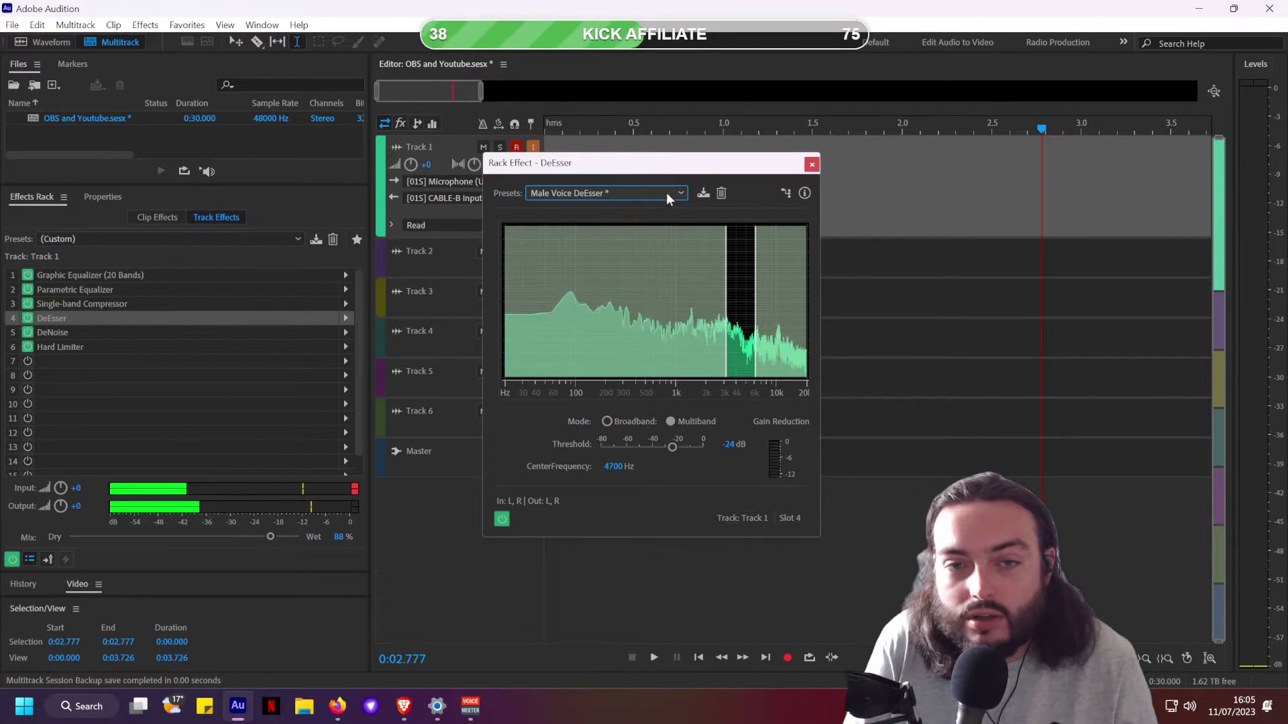
left_click(812, 164)
double_click(77, 333)
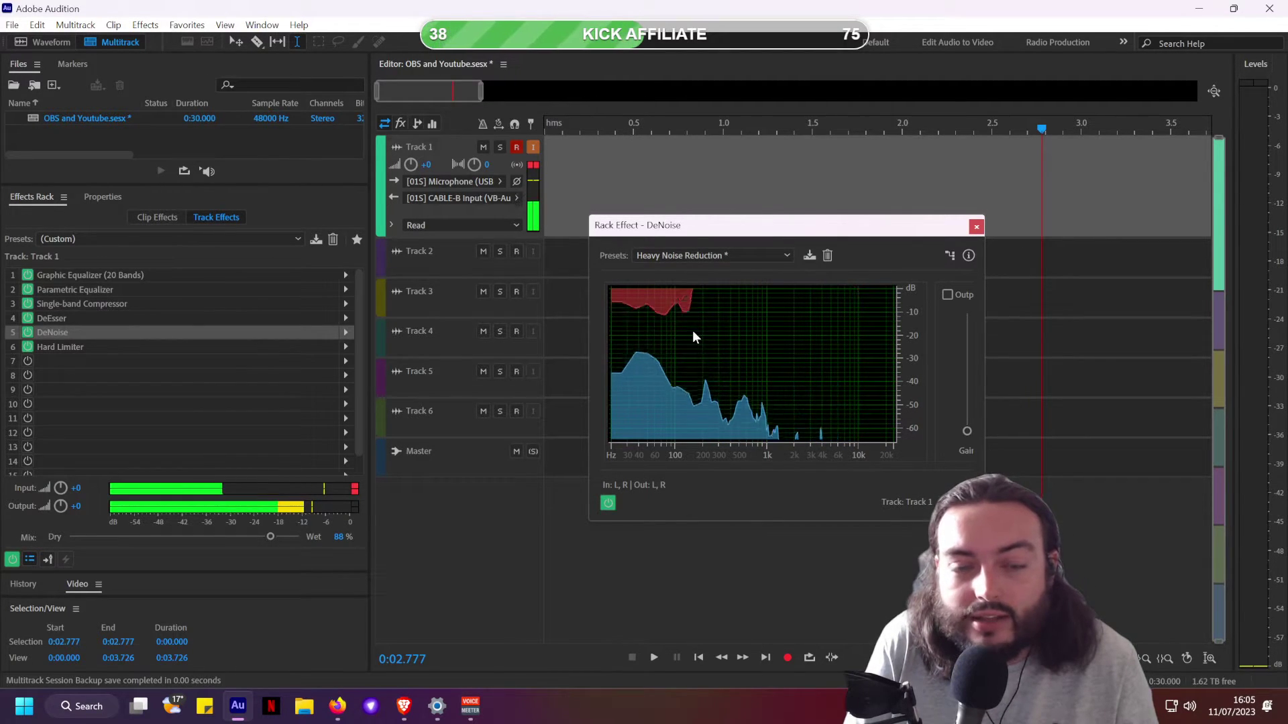
left_click(976, 226)
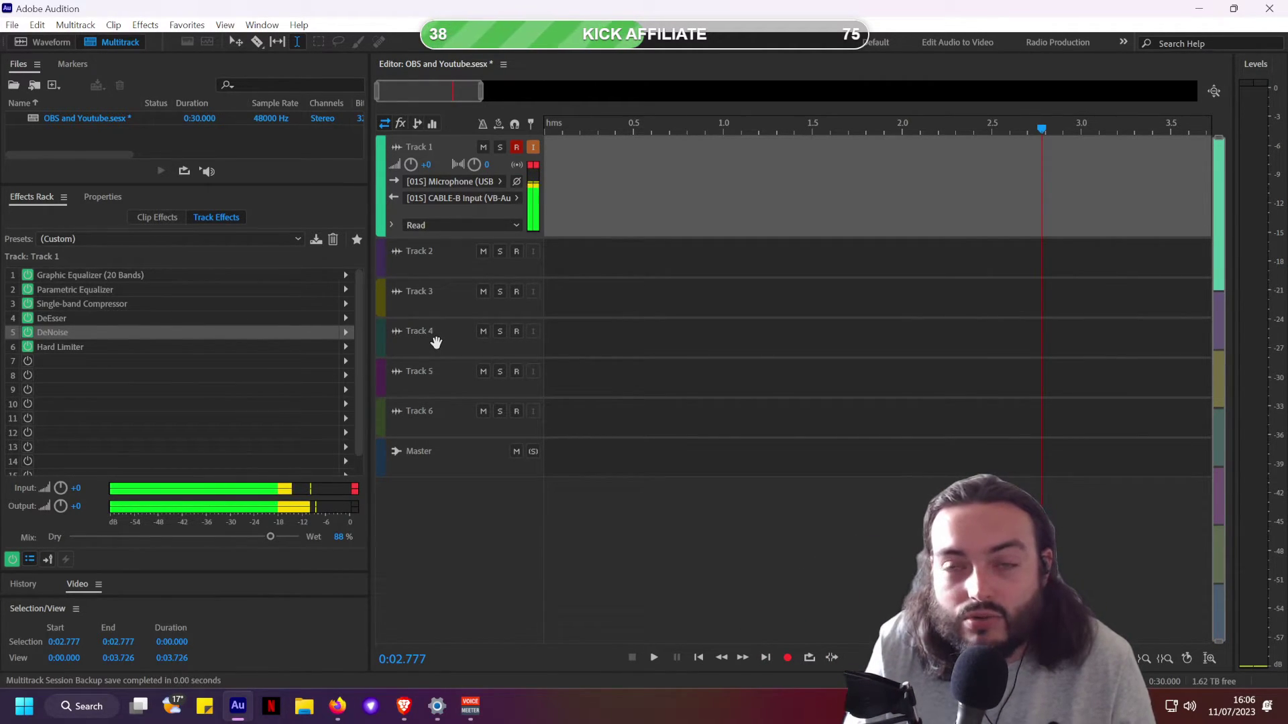
double_click(87, 348)
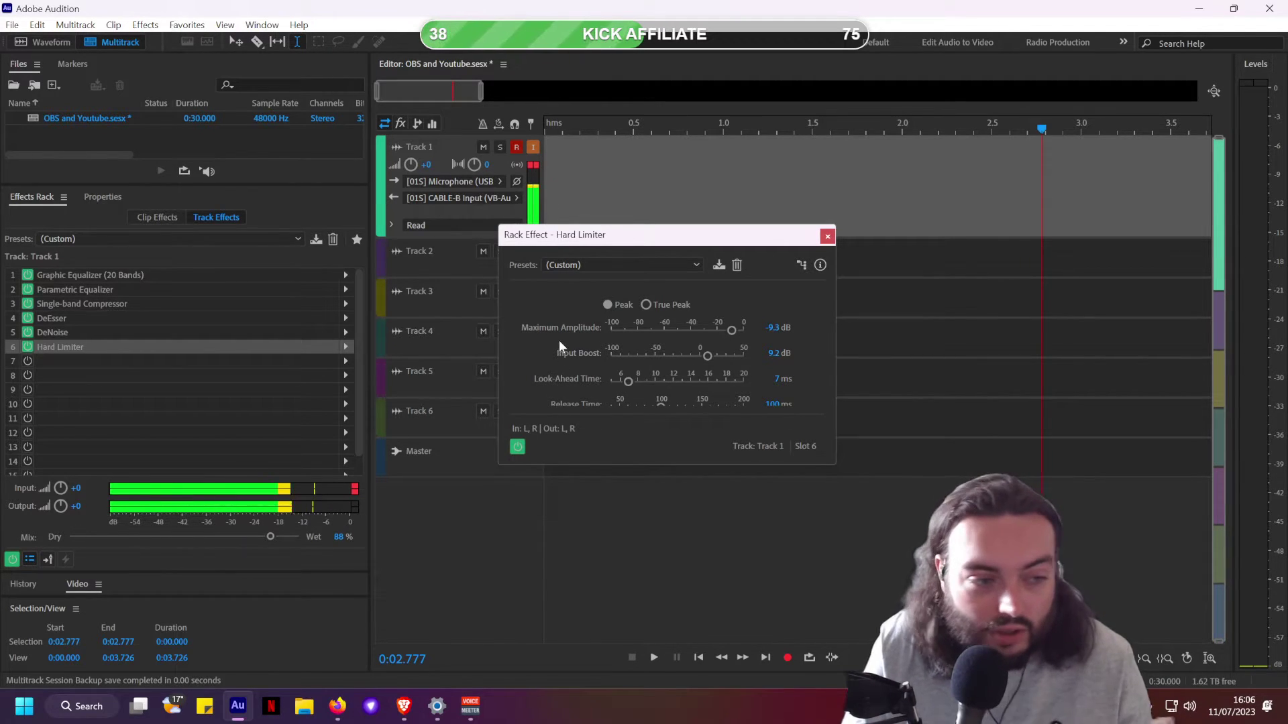
left_click(827, 236)
left_click(122, 334)
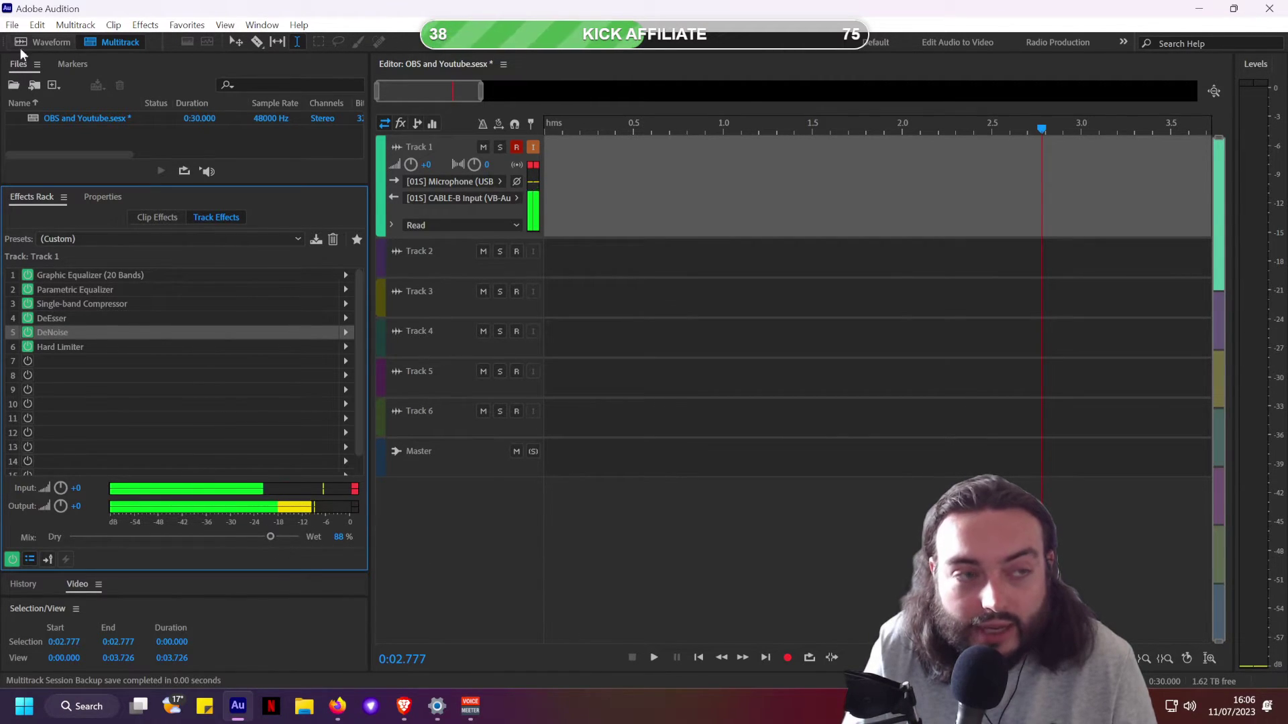
left_click(12, 24)
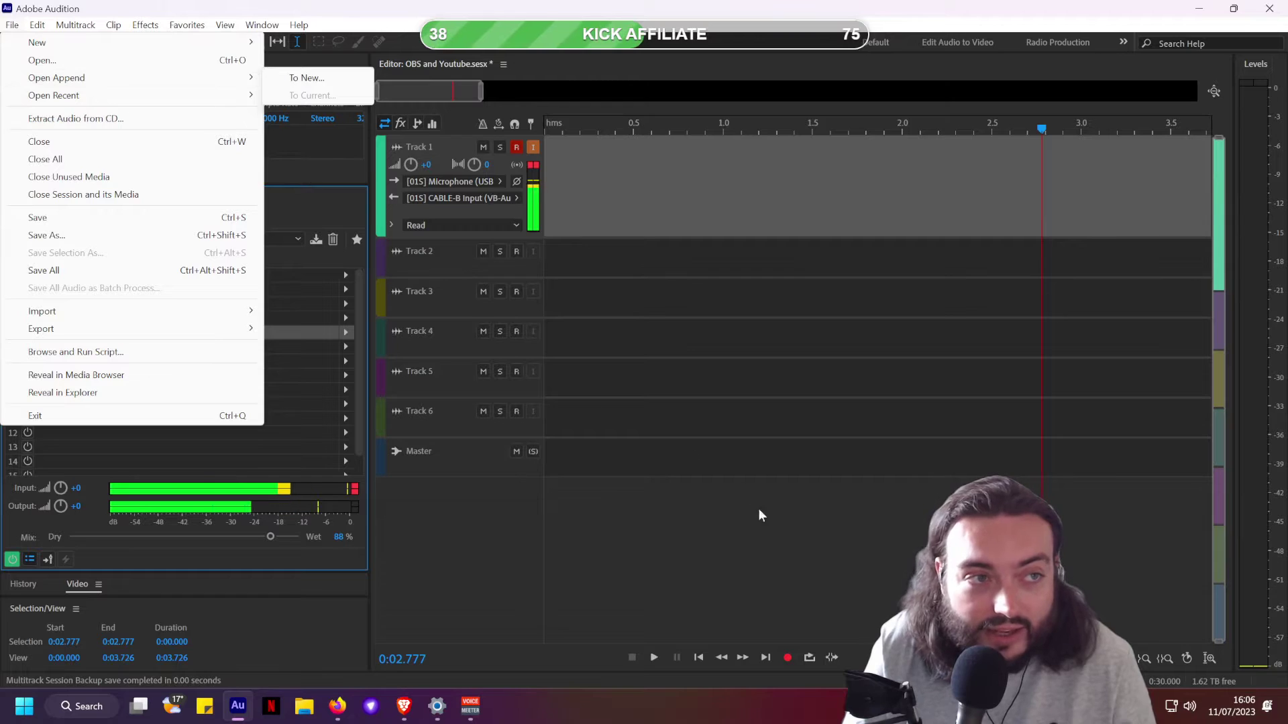
left_click(749, 590)
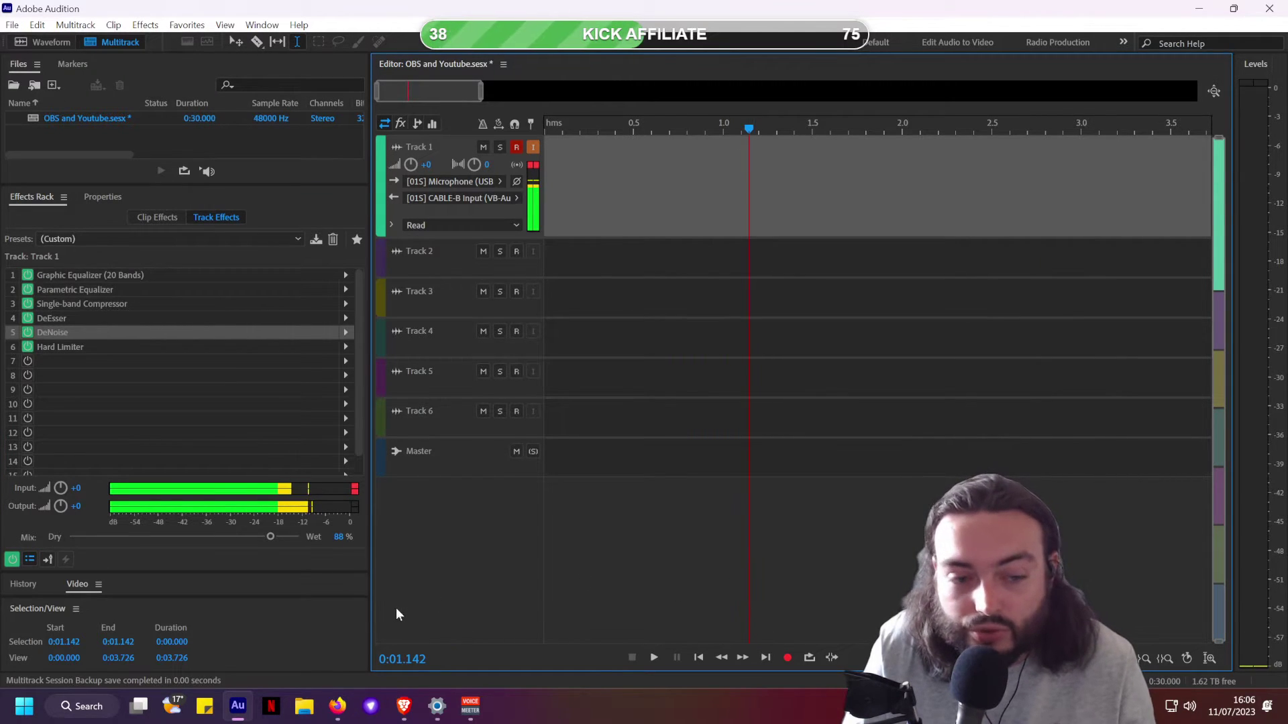
mouse_move(234, 715)
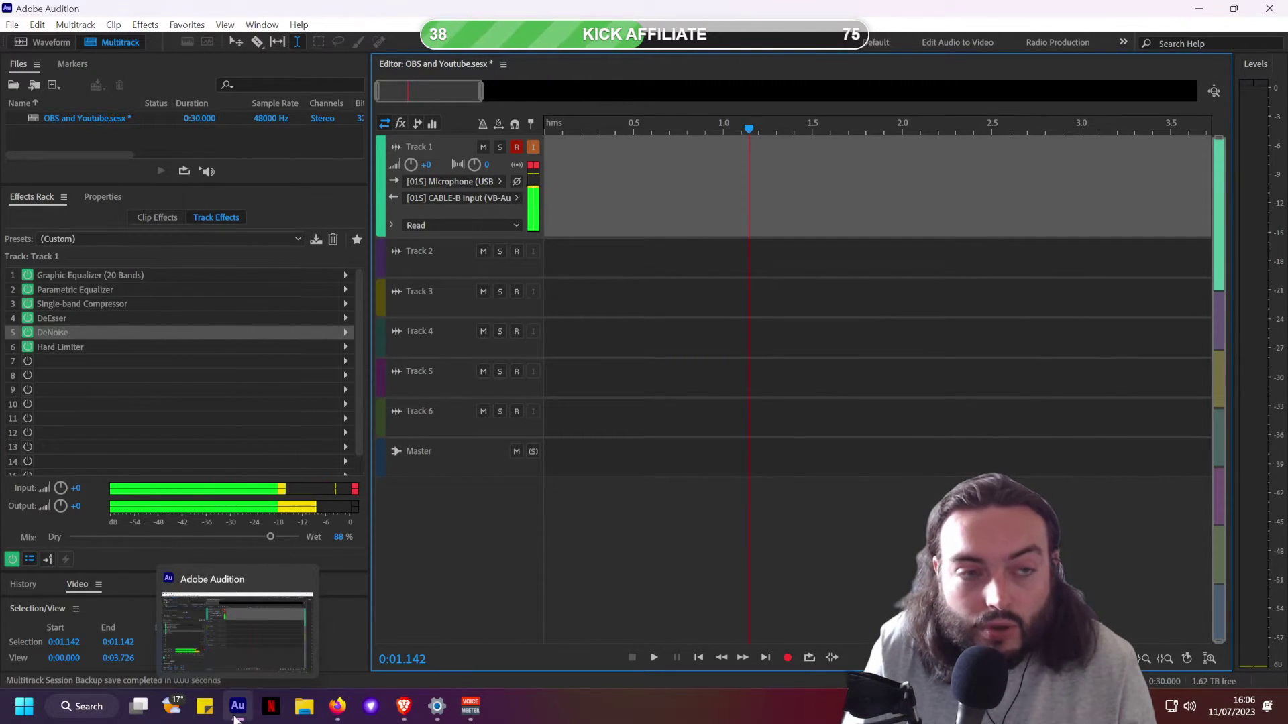
left_click(12, 25)
mouse_move(222, 95)
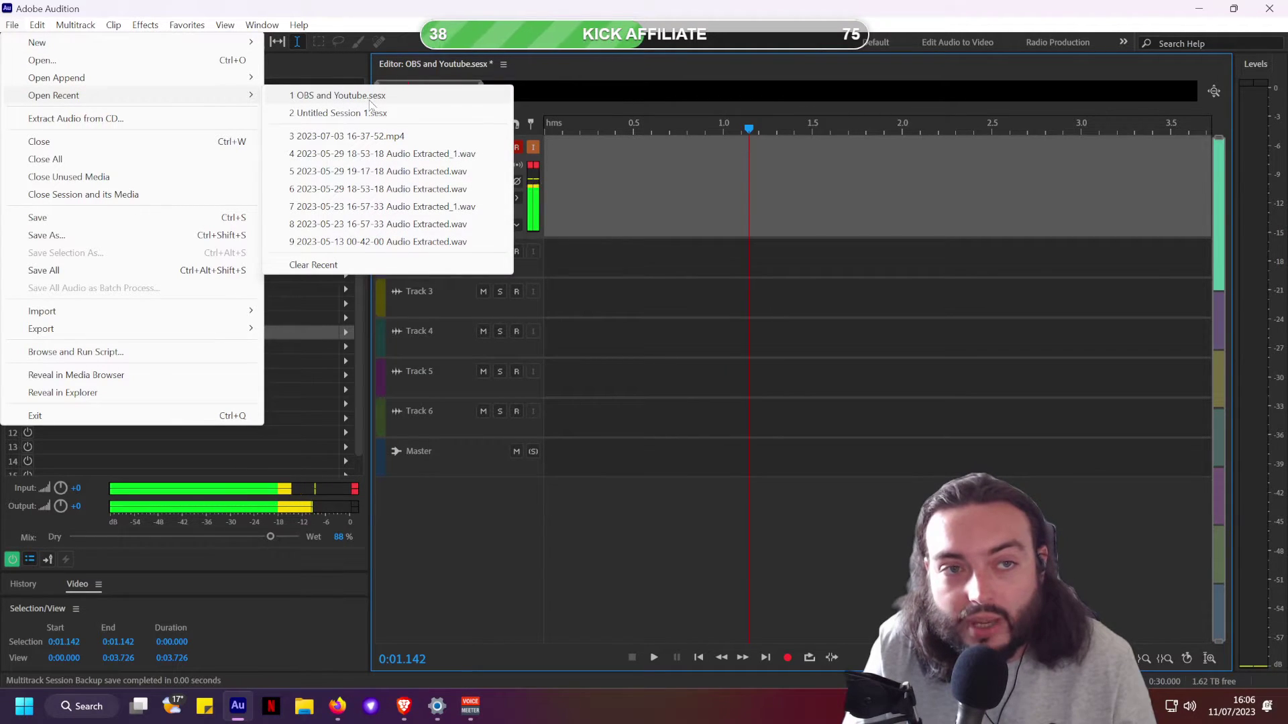
left_click(561, 573)
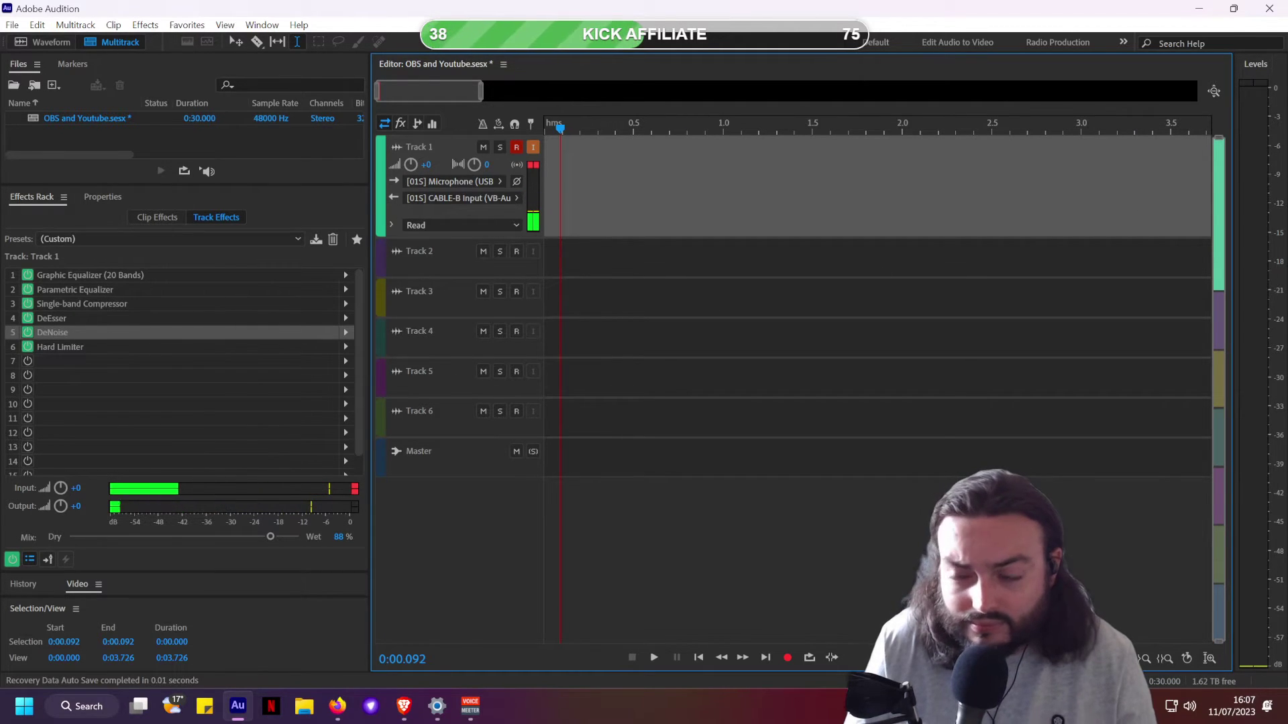
Bring OBS to the screen centre and check the Delay source's properties without changes
left_click_drag(1287, 109, 394, 108)
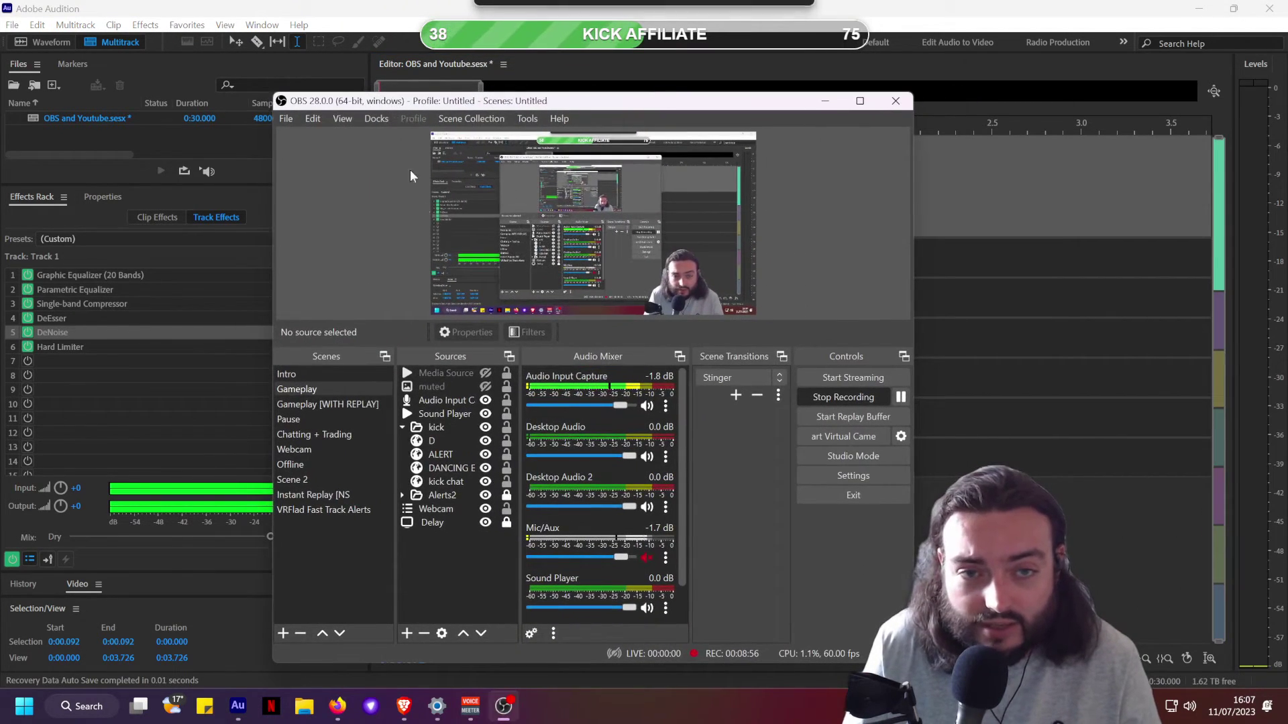
double_click(421, 522)
left_click(744, 596)
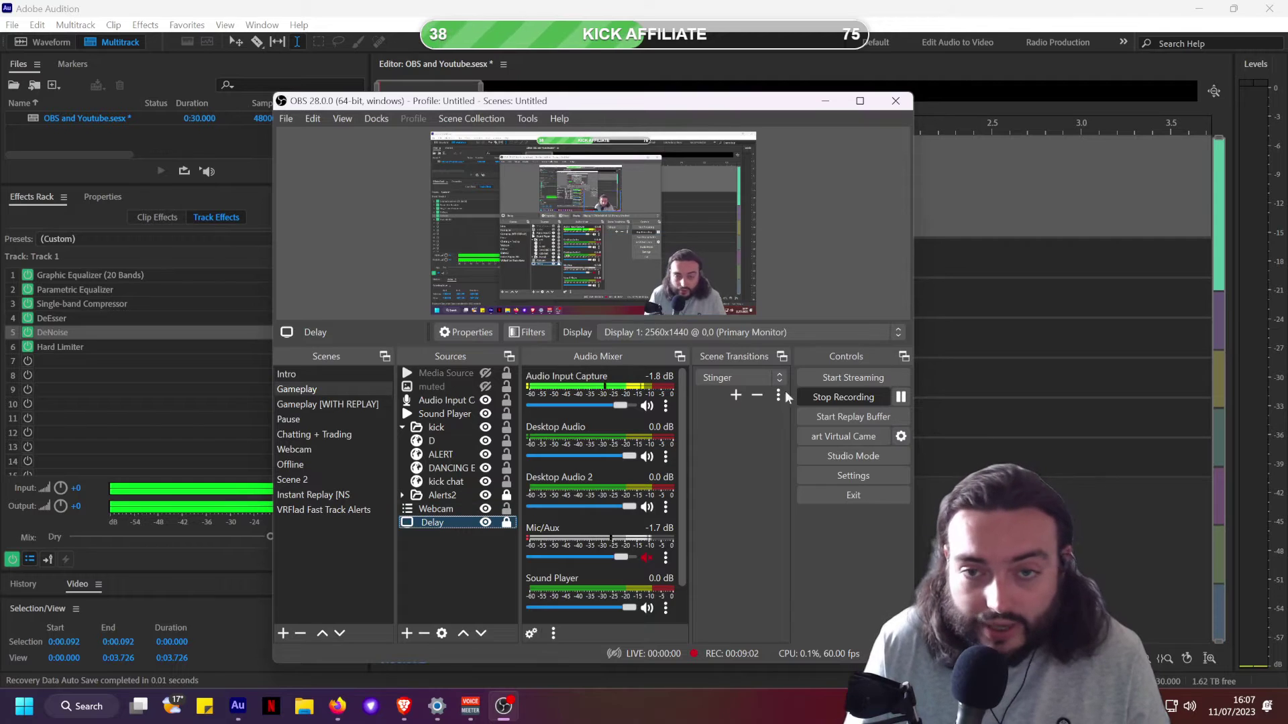
Inspect the Delay source's Colour Correction and 80 ms Render Delay filters, then close the Filters dialog
right_click(432, 524)
left_click(462, 503)
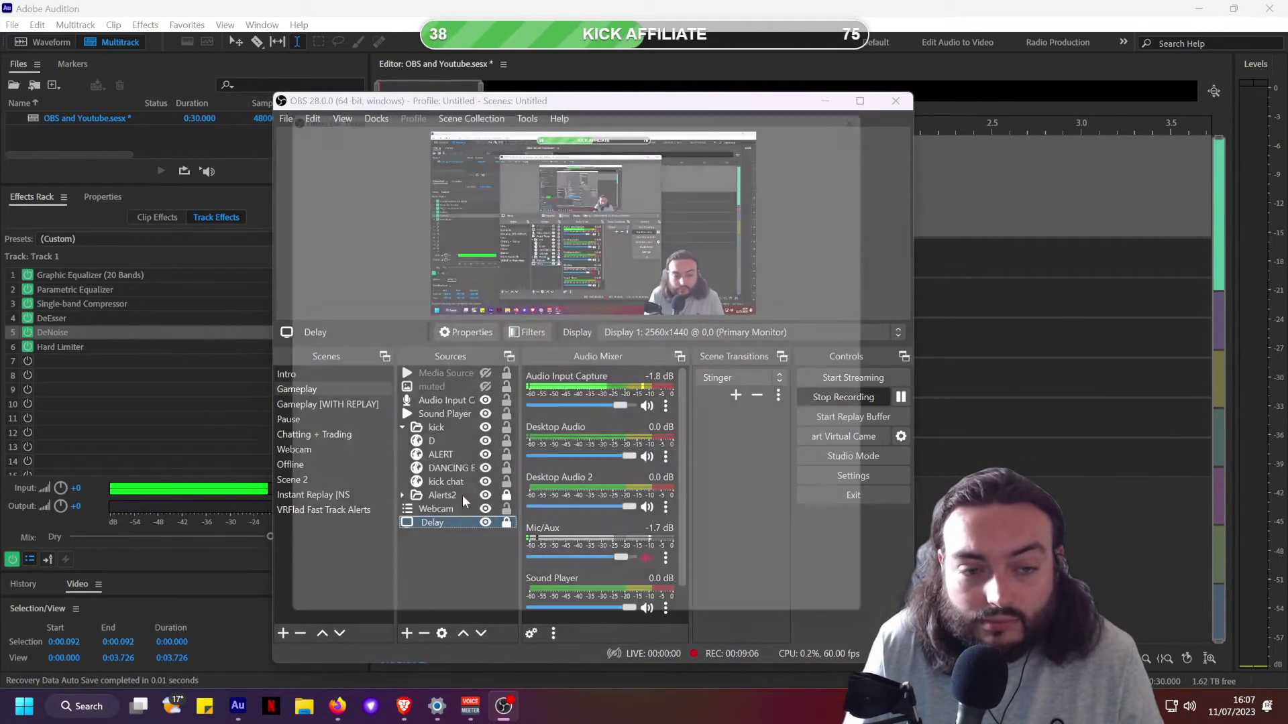
right_click(291, 248)
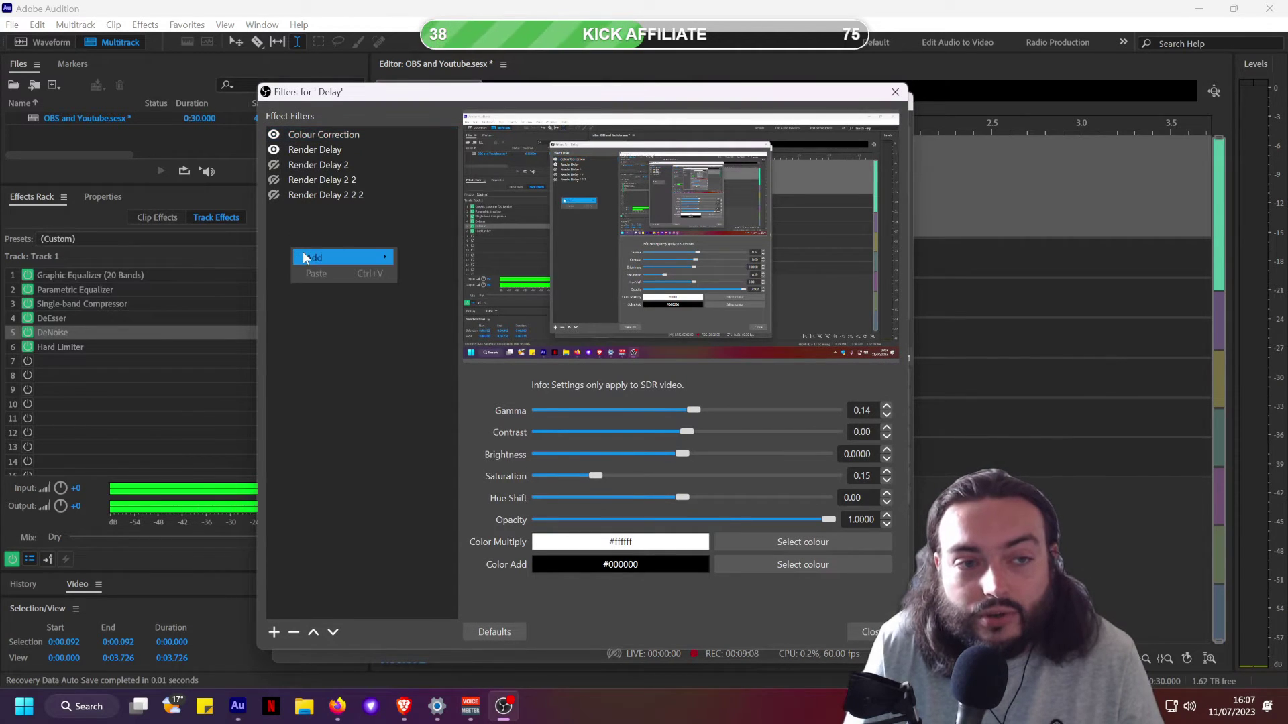
mouse_move(322, 259)
key("Escape")
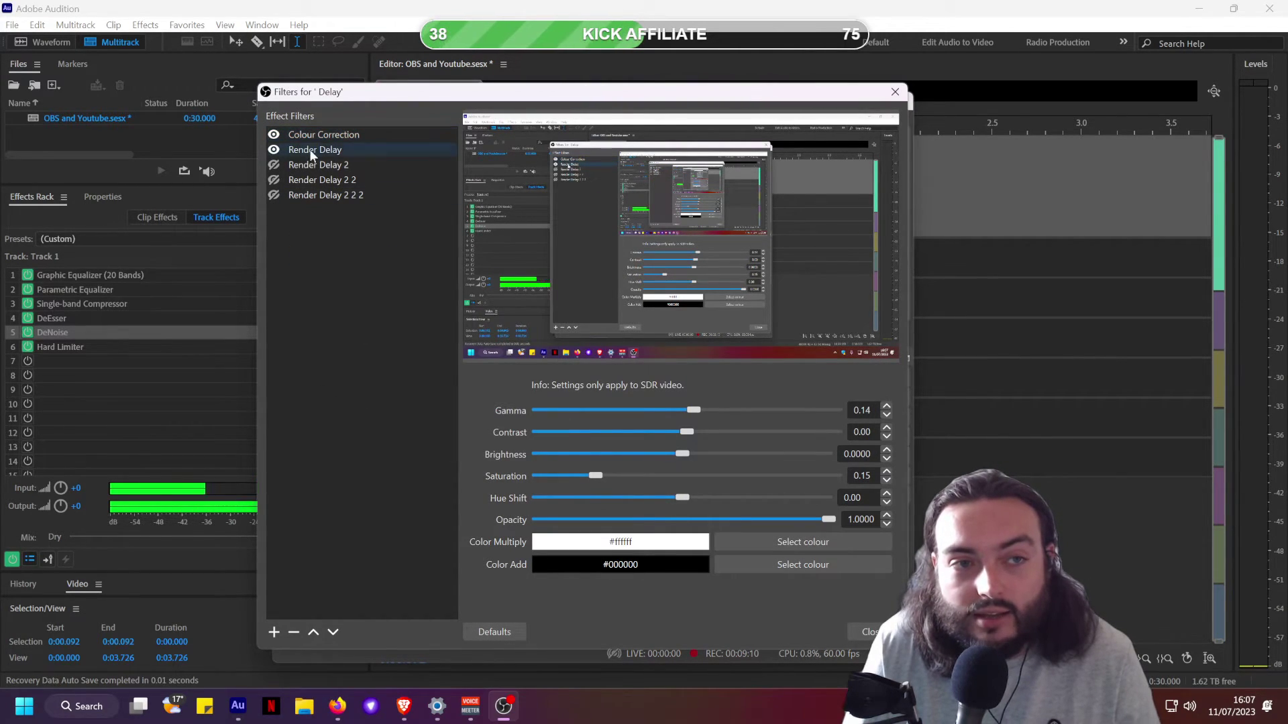
left_click(310, 137)
left_click(337, 151)
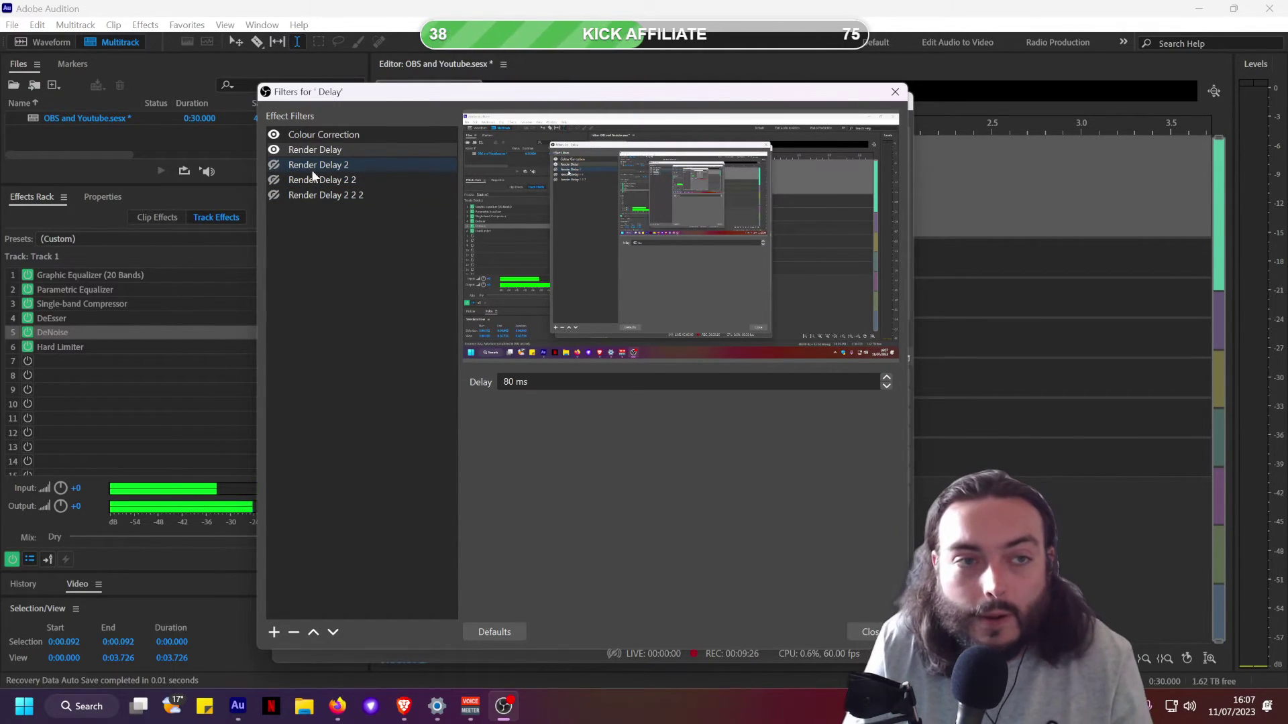
mouse_move(536, 96)
left_mouse_down()
mouse_move(892, 134)
mouse_move(744, 161)
mouse_move(539, 107)
left_mouse_up()
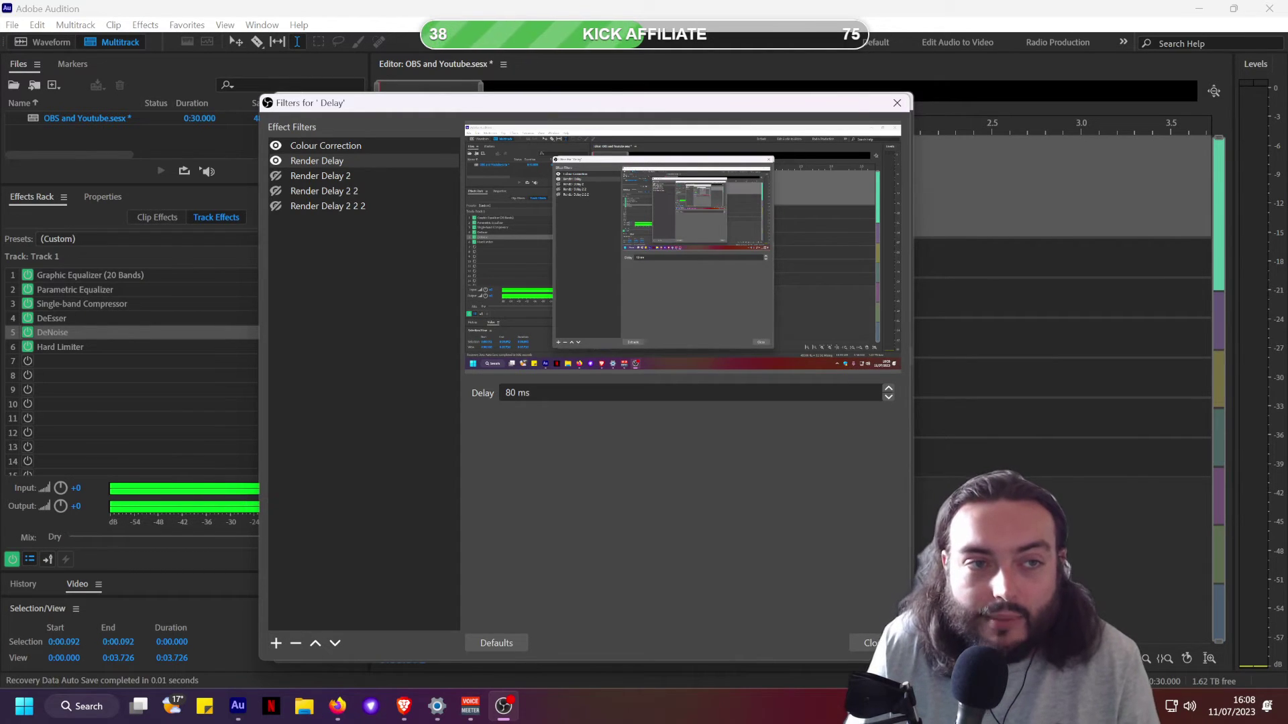
left_click(872, 643)
Open the Webcam source's Filters window, showing its single Colour Correction filter
left_click(436, 509)
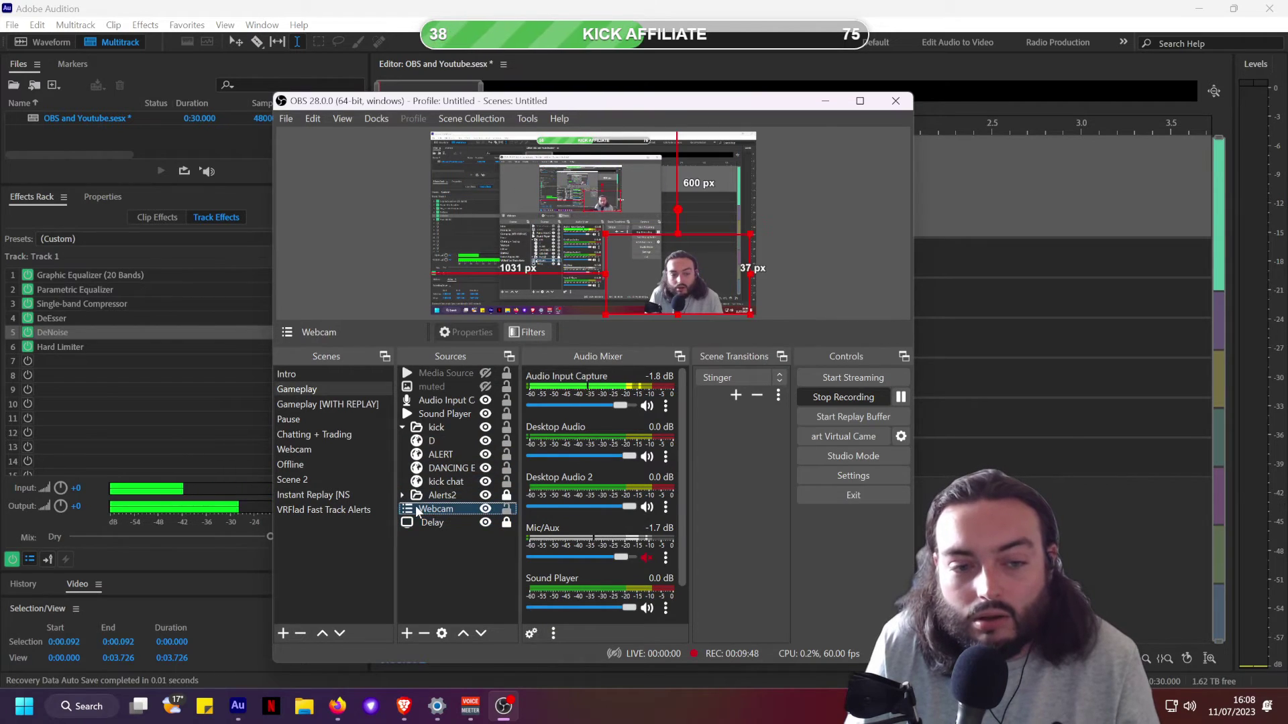
right_click(425, 507)
left_click(463, 479)
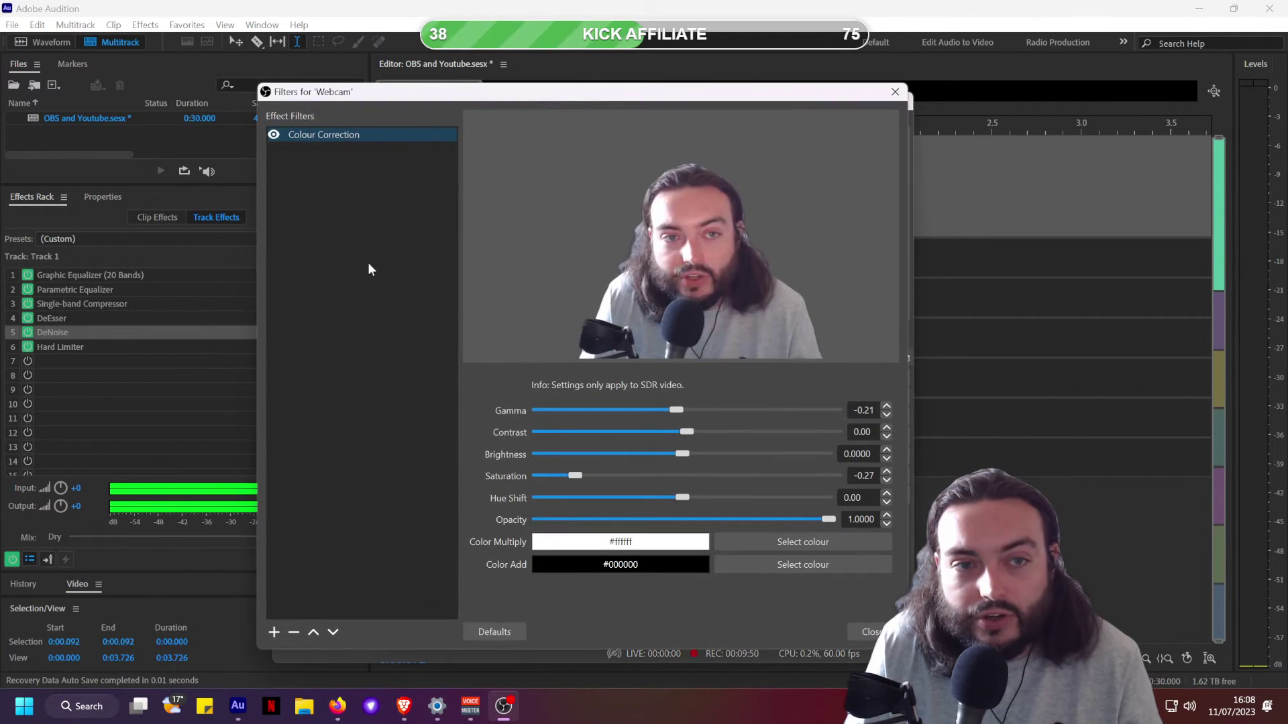
right_click(338, 267)
mouse_move(369, 276)
left_click(296, 530)
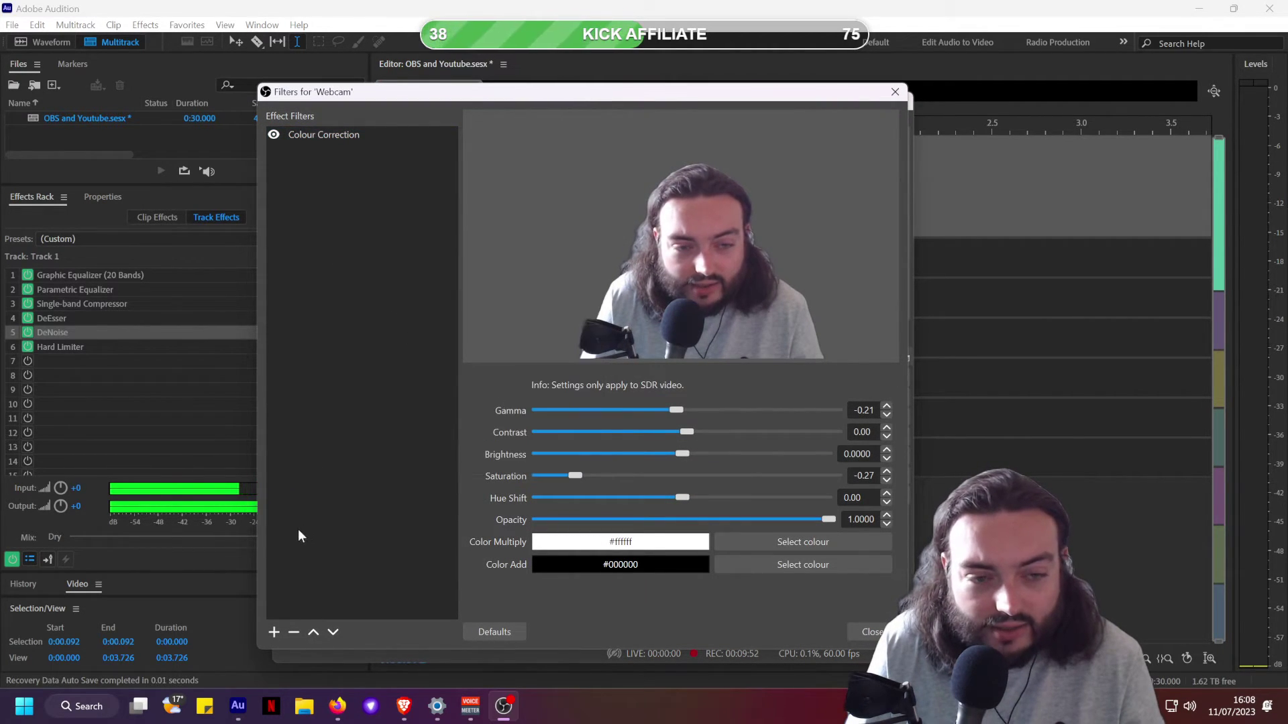
Browse the available filters without adding one, close the Filters window and minimise OBS
left_click(274, 632)
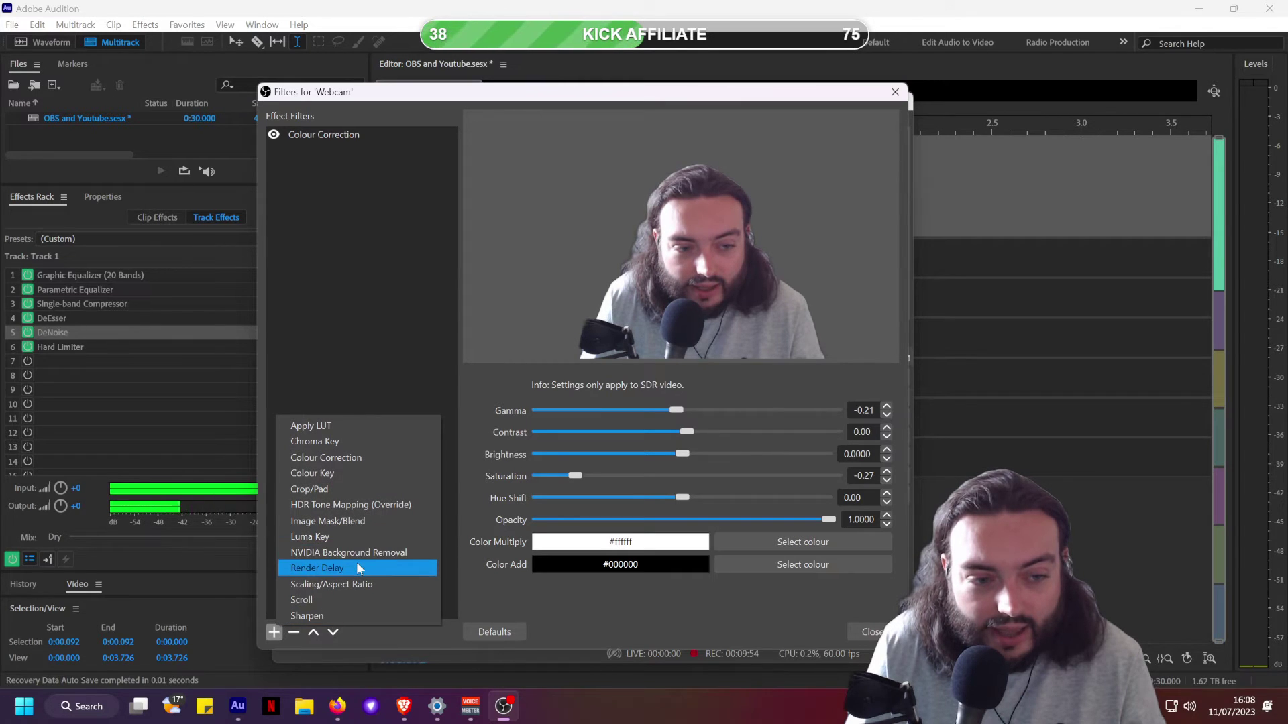
left_click(903, 100)
left_click(896, 92)
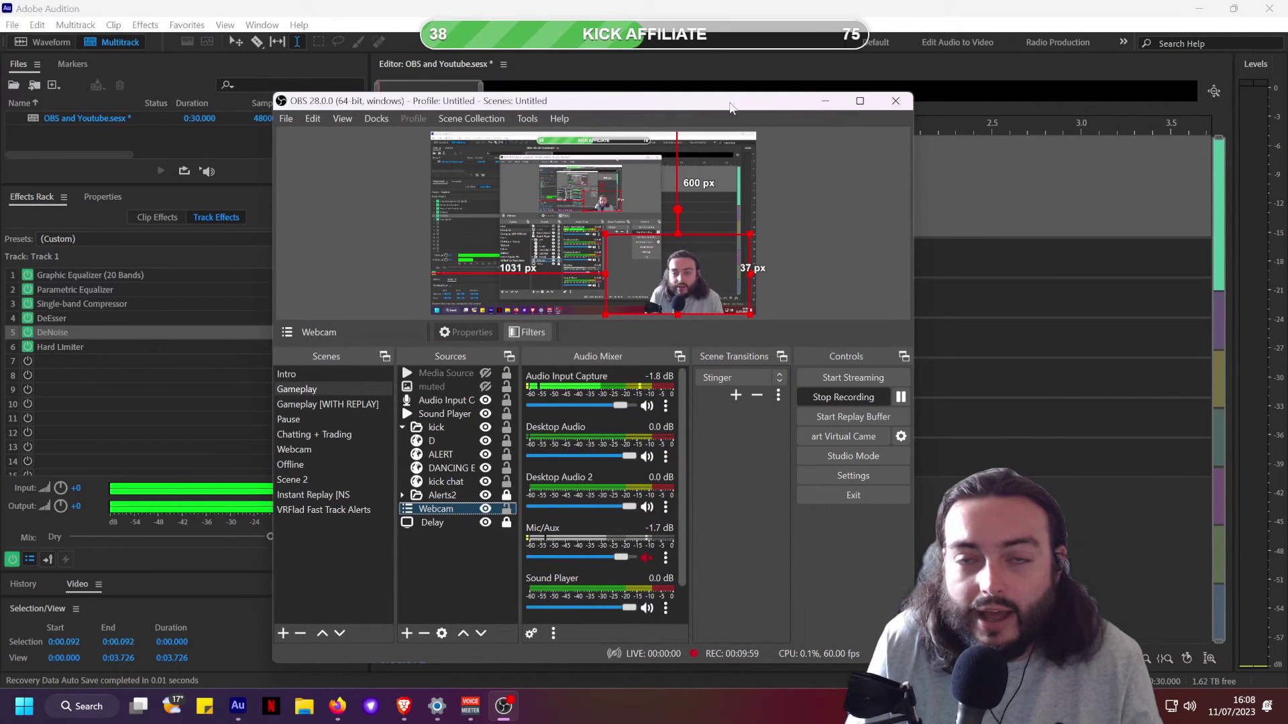
left_click(825, 100)
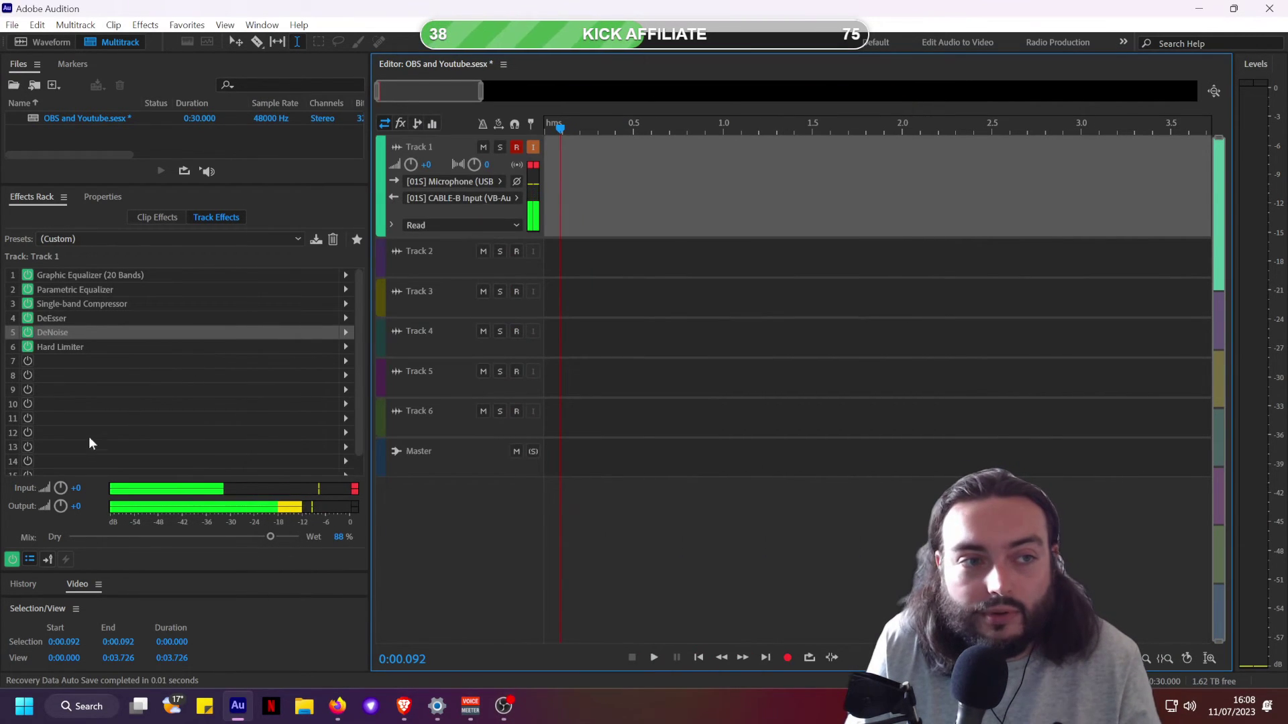
left_click(63, 363)
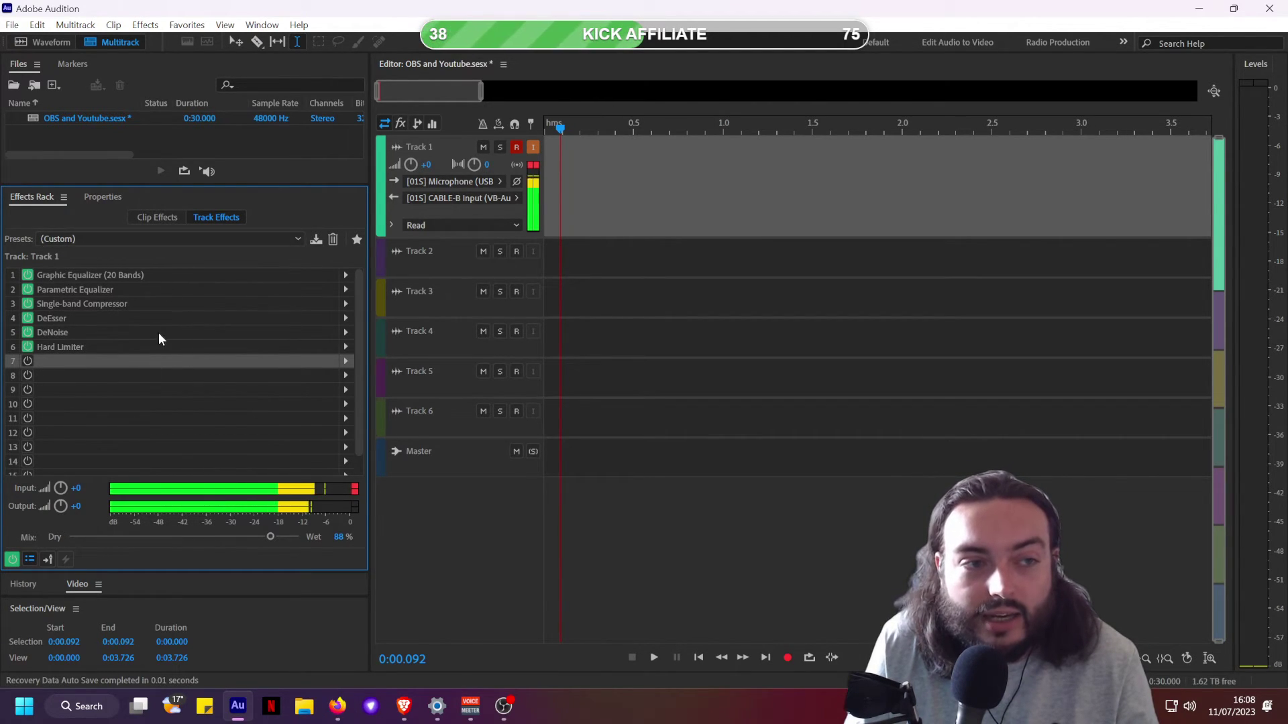
left_click(44, 373)
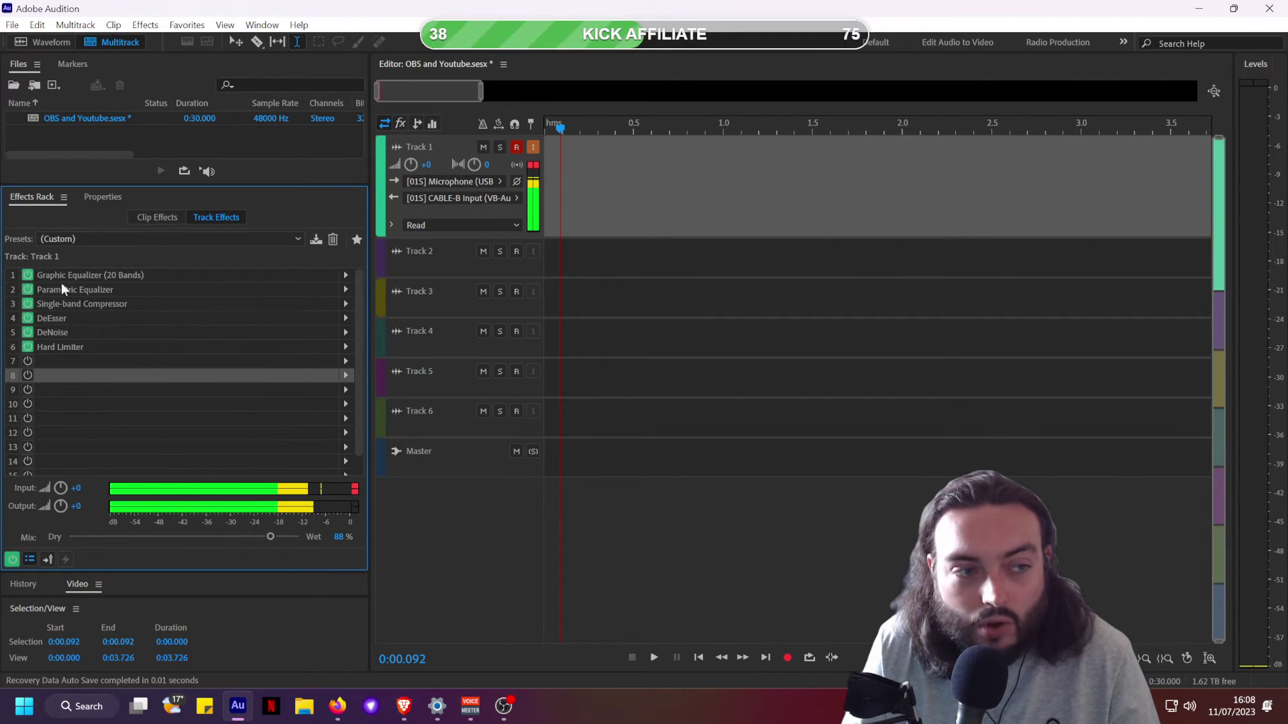